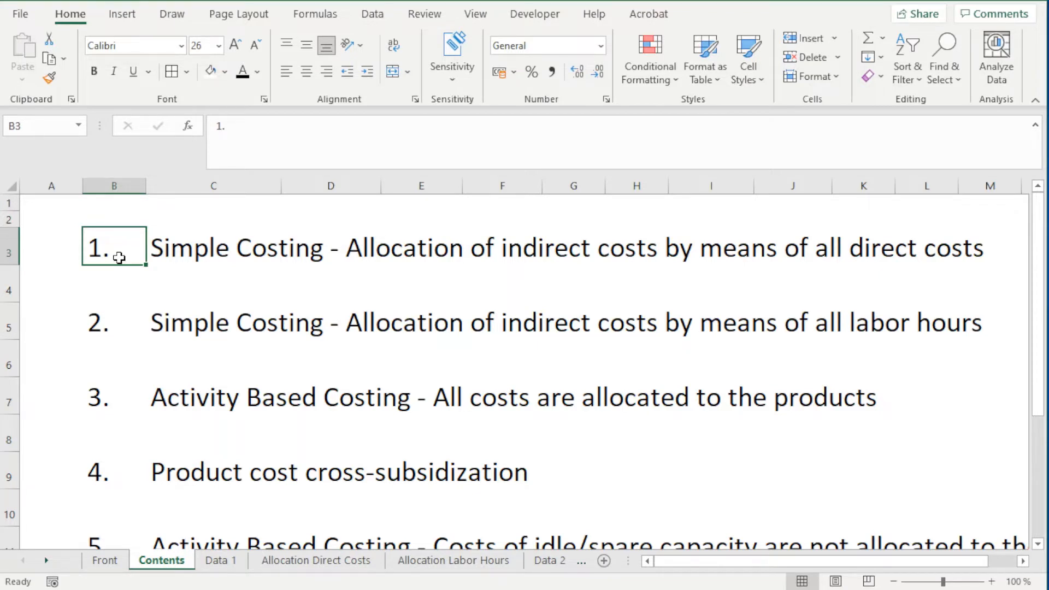
Step: Review the Allocation Direct Costs sheet: product inputs, total indirect and direct costs, allocation rate, and the per-unit and total cost tables
click(123, 317)
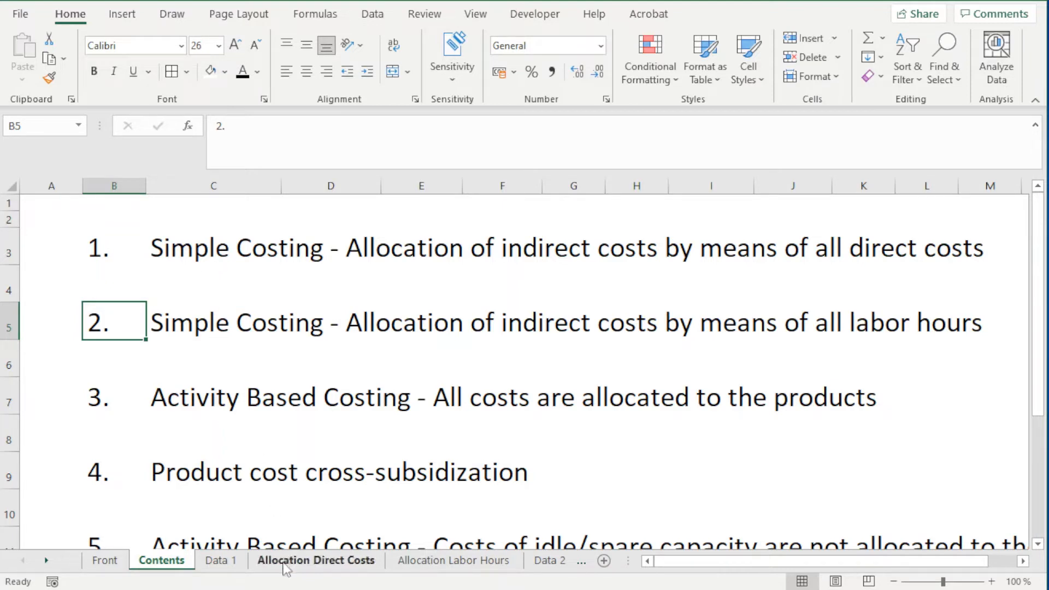
click(302, 561)
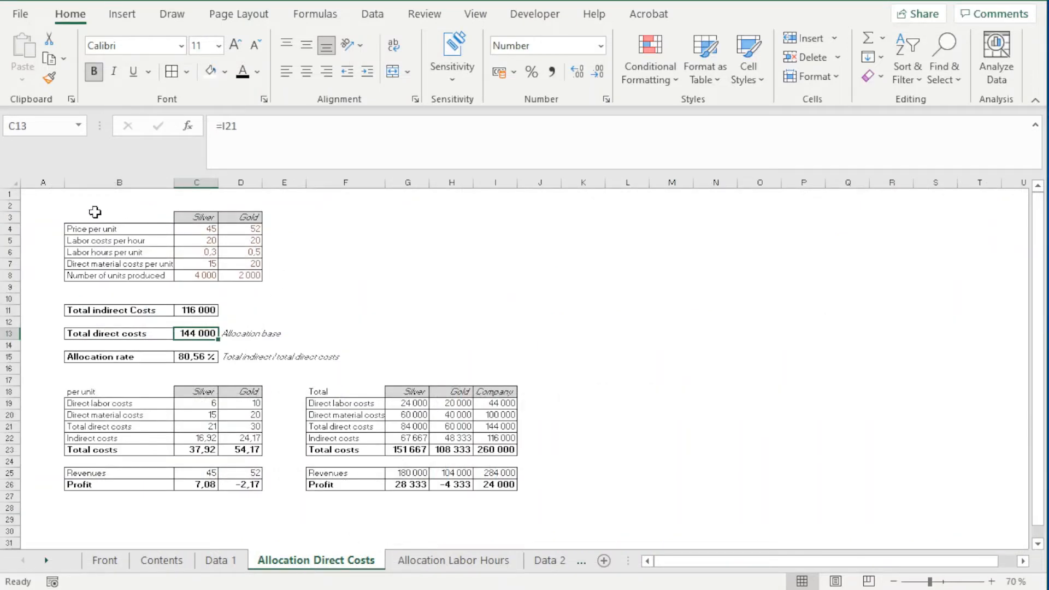
drag(93, 215, 249, 278)
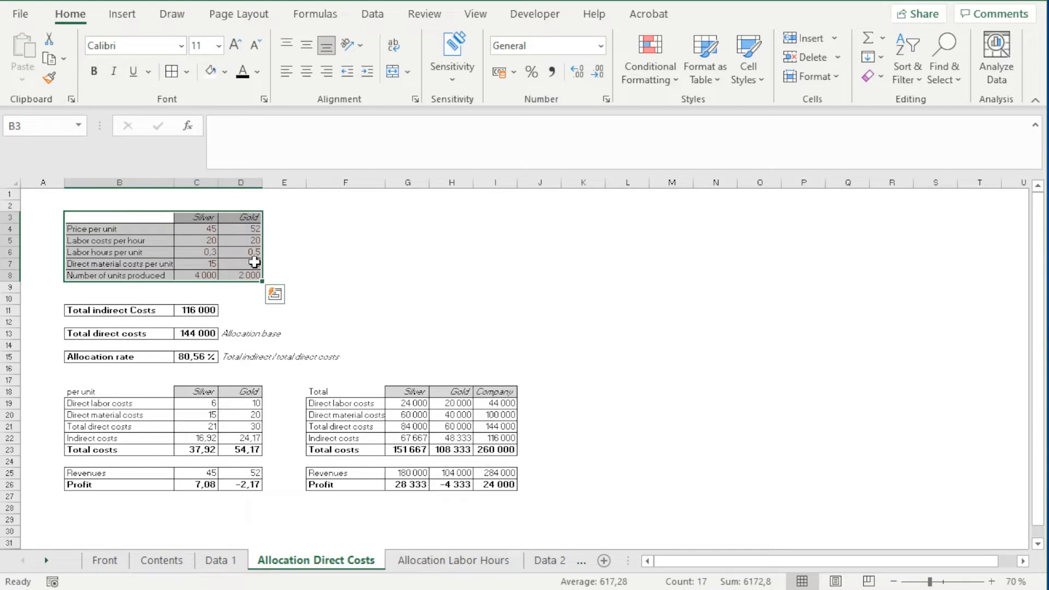
drag(74, 311, 196, 313)
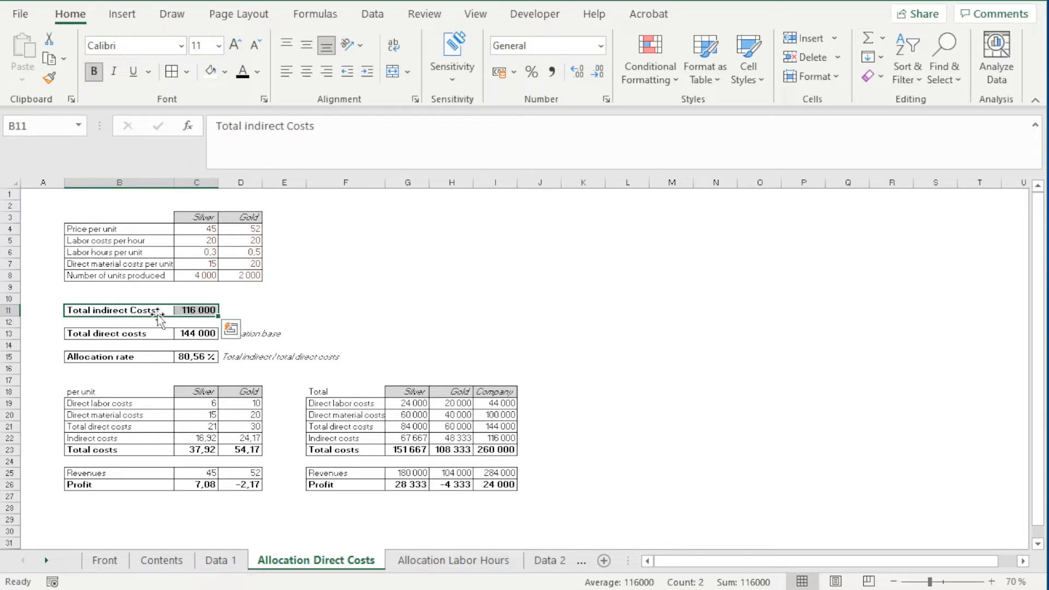
drag(74, 334, 195, 337)
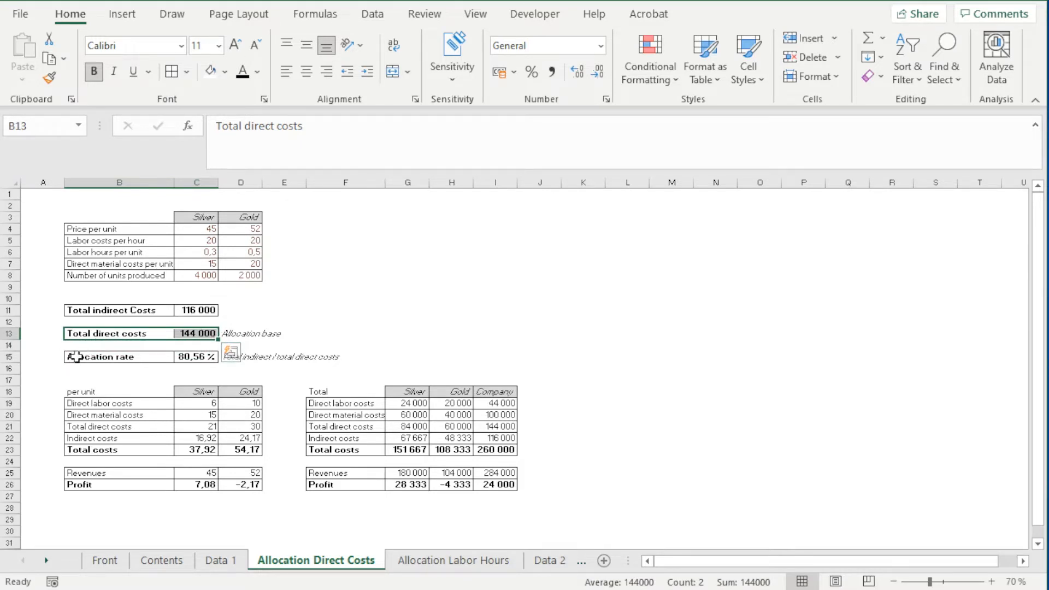
drag(79, 356, 191, 356)
ctrl+scroll(146, 391, up, 4)
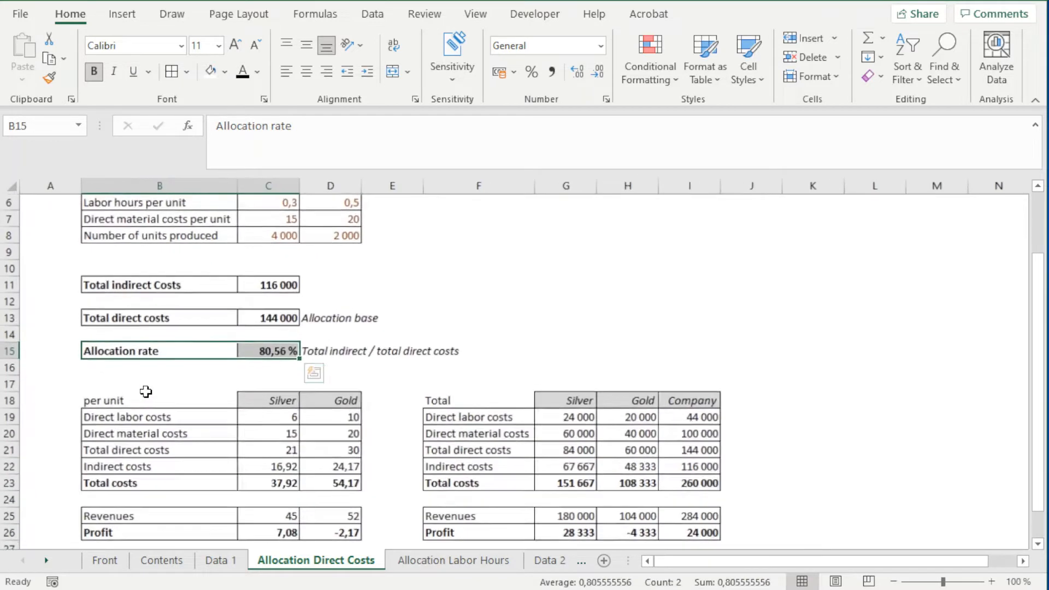
ctrl+scroll(145, 392, up, 1)
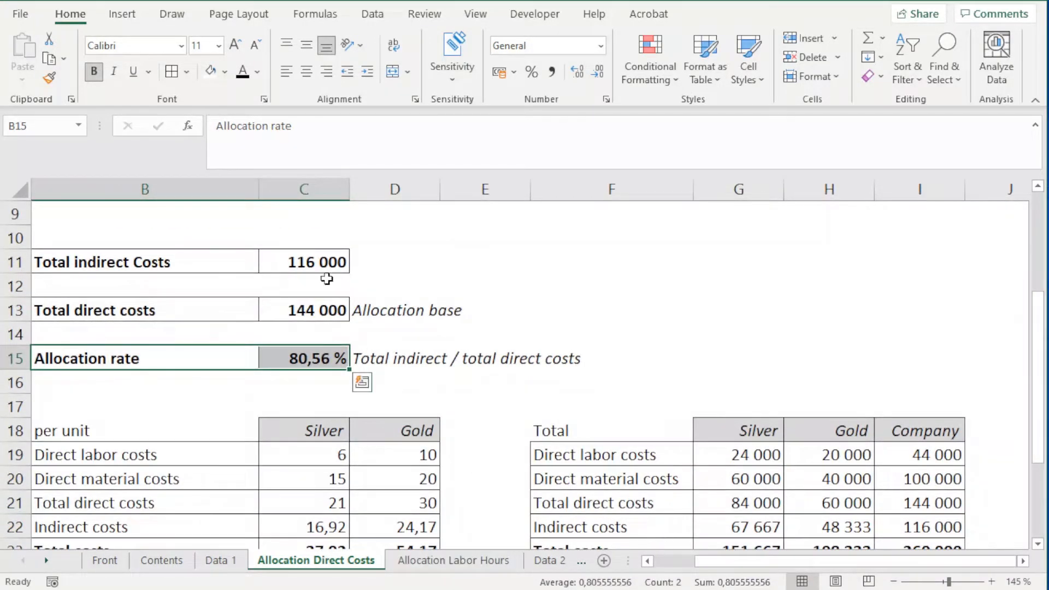
scroll(412, 394, down, 1)
scroll(412, 393, down, 2)
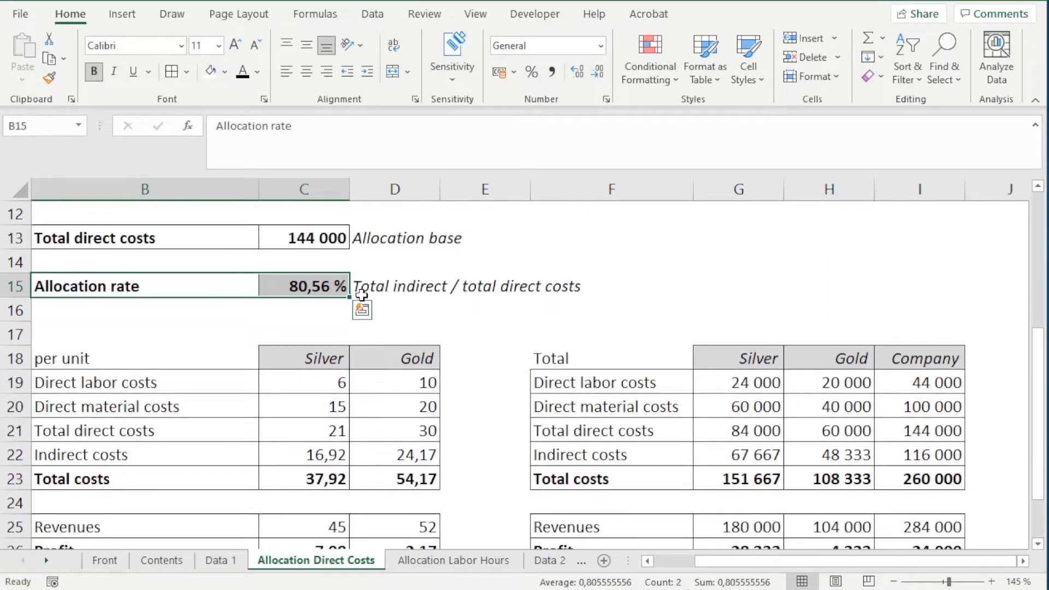
scroll(501, 441, down, 1)
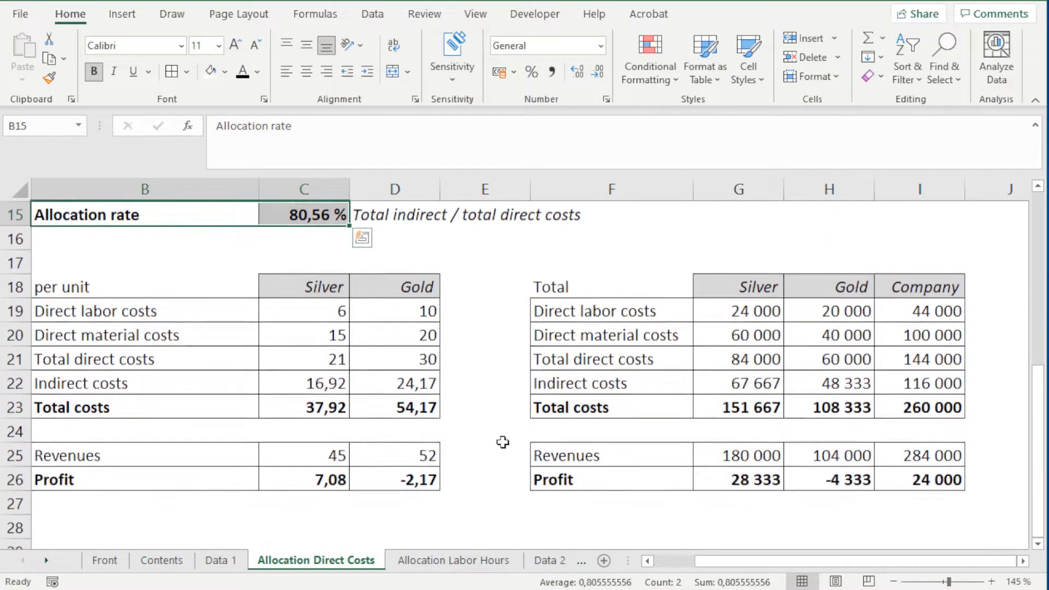
scroll(385, 430, down, 3)
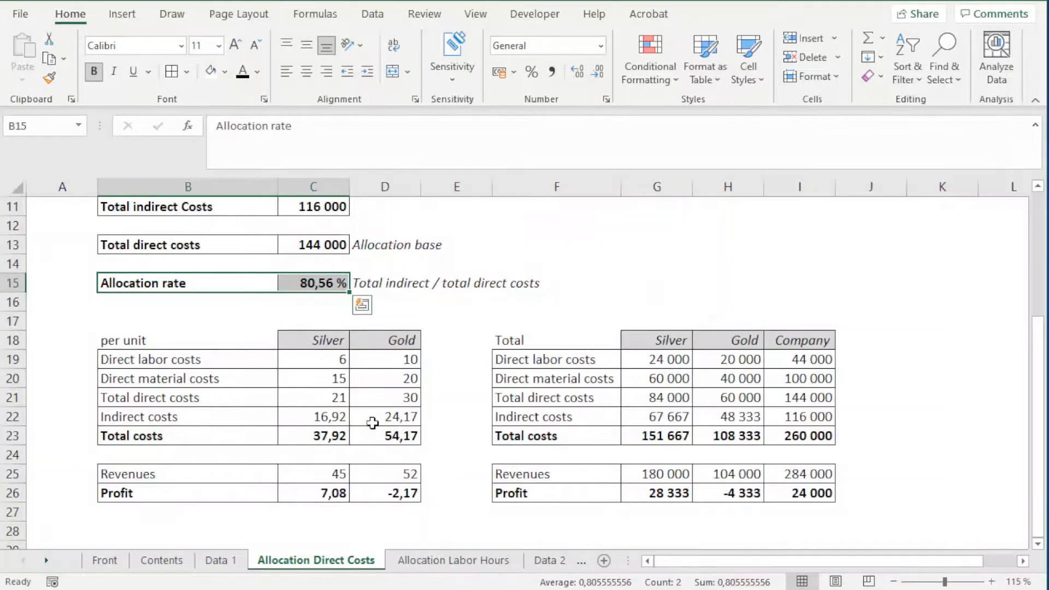
scroll(372, 424, down, 2)
scroll(329, 426, up, 3)
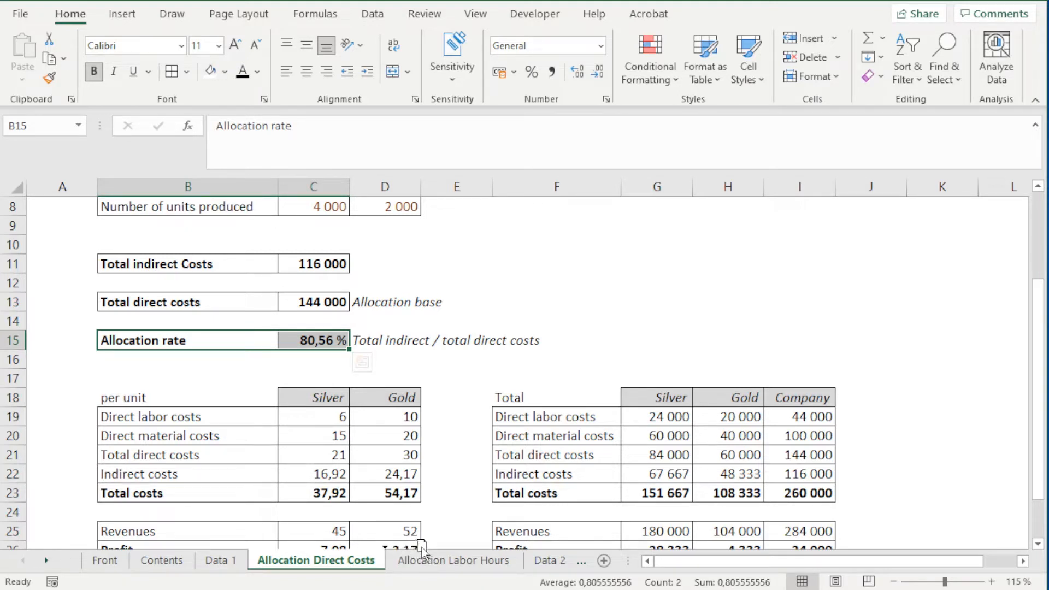
Step: Duplicate the Allocation Direct Costs sheet directly after the original and permanently delete the empty Allocation Labor Hours sheet
drag(422, 548, 421, 548)
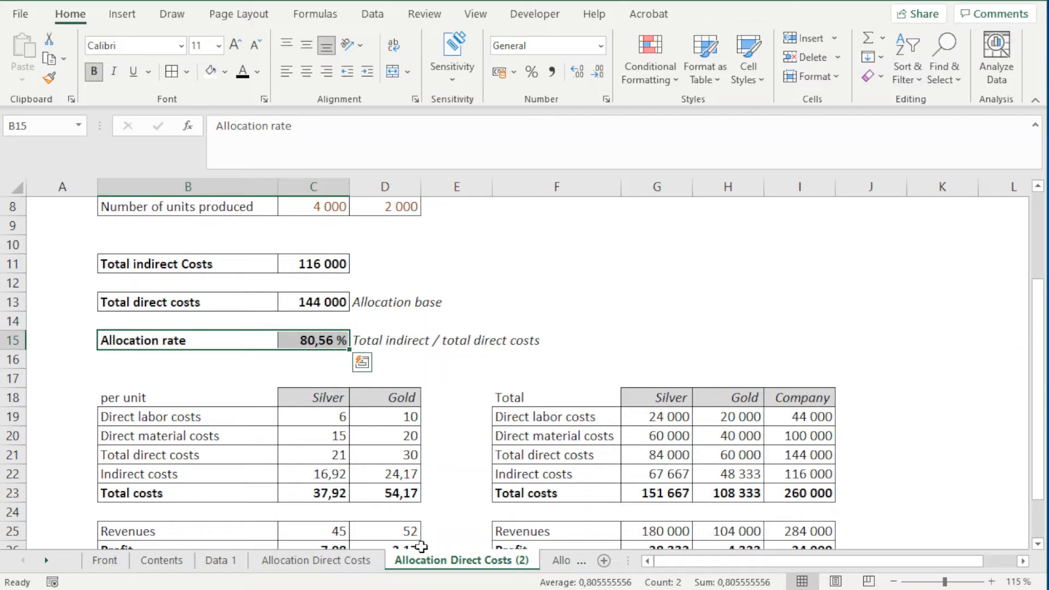
click(501, 567)
click(557, 563)
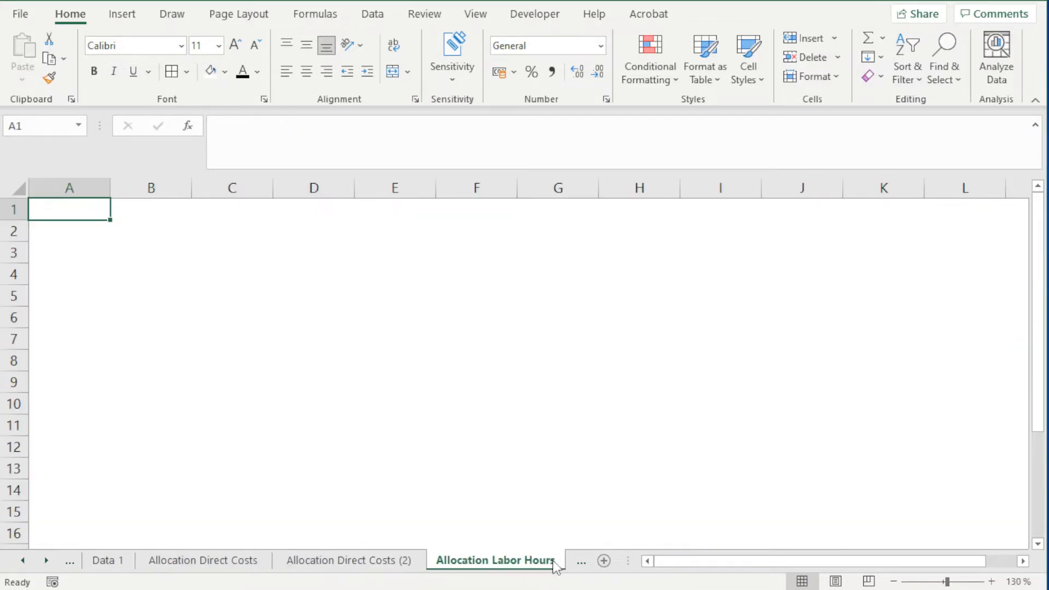
right_click(472, 568)
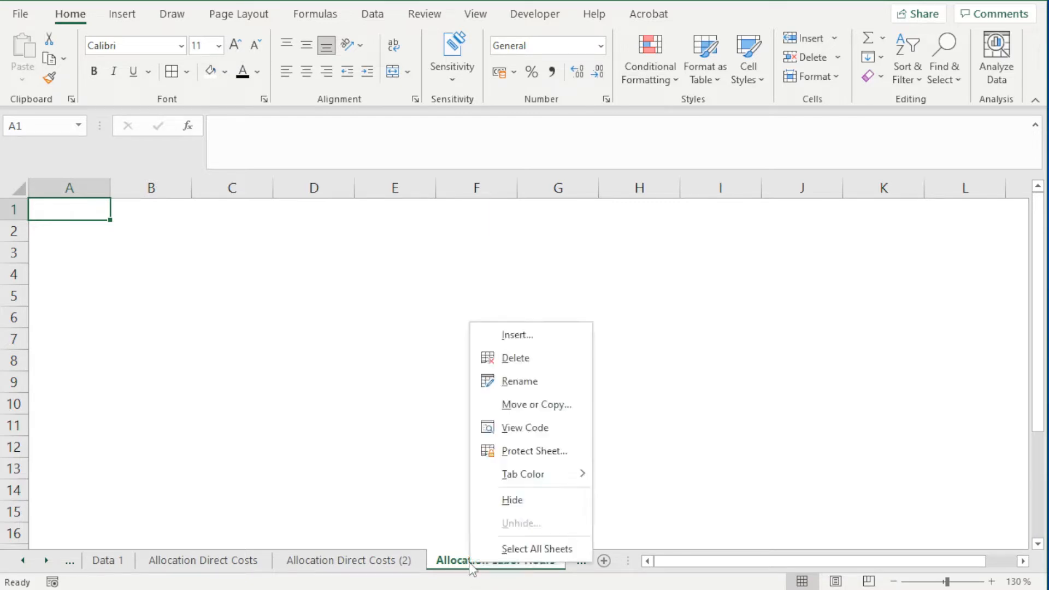
click(527, 359)
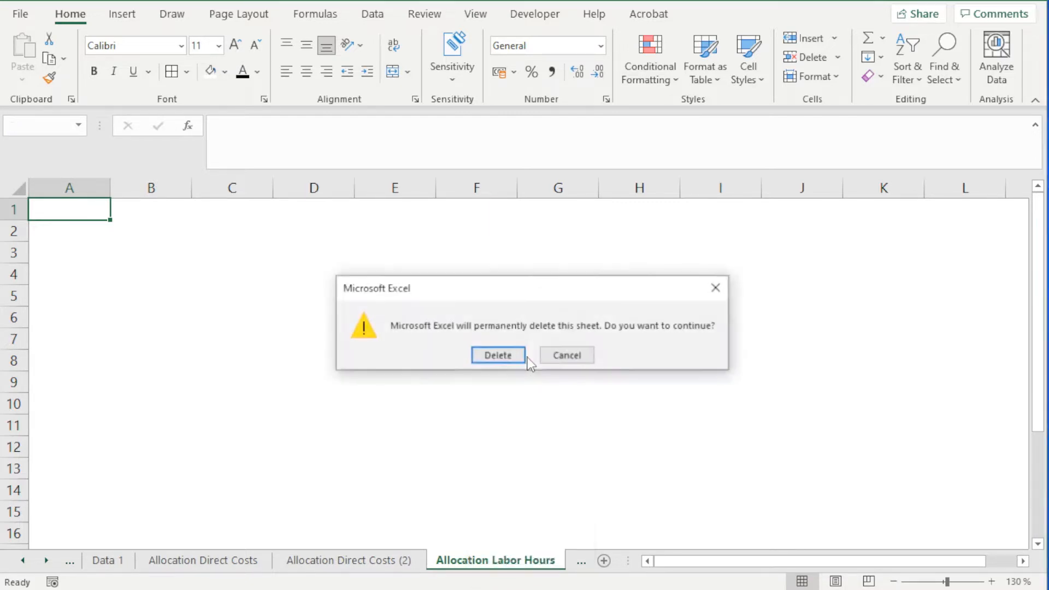
click(508, 354)
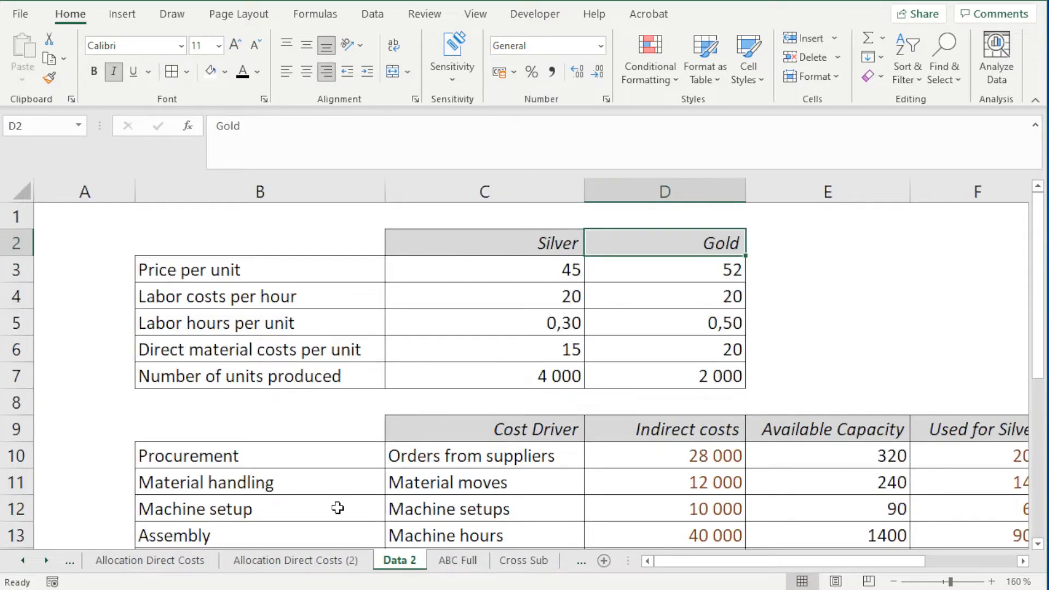
Step: Rename the copied Allocation Direct Costs (2) sheet as "Allocation labor hours"
click(350, 561)
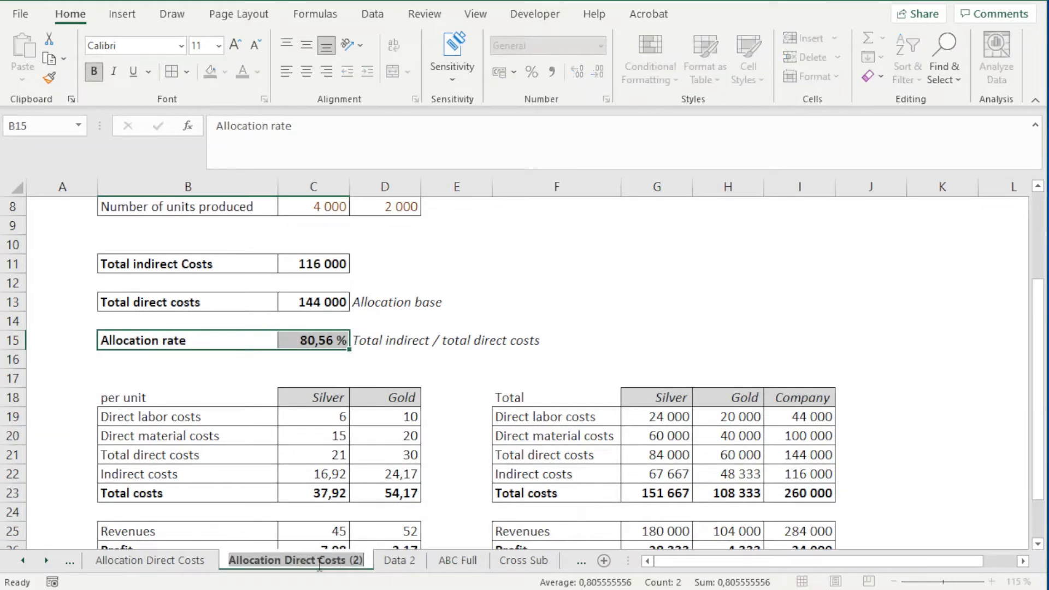
drag(285, 560, 380, 561)
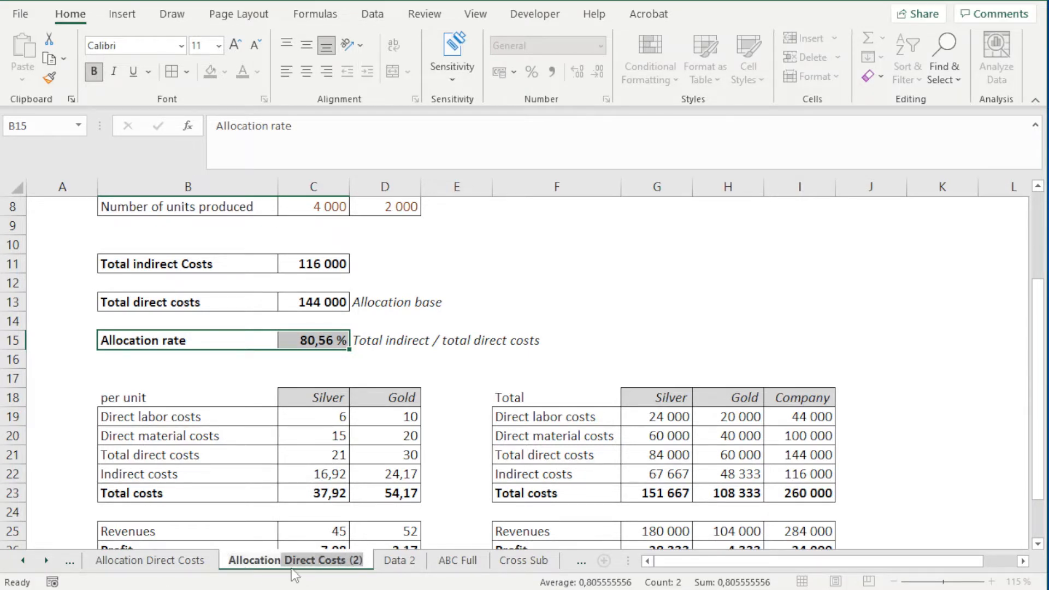
key(BackSpace)
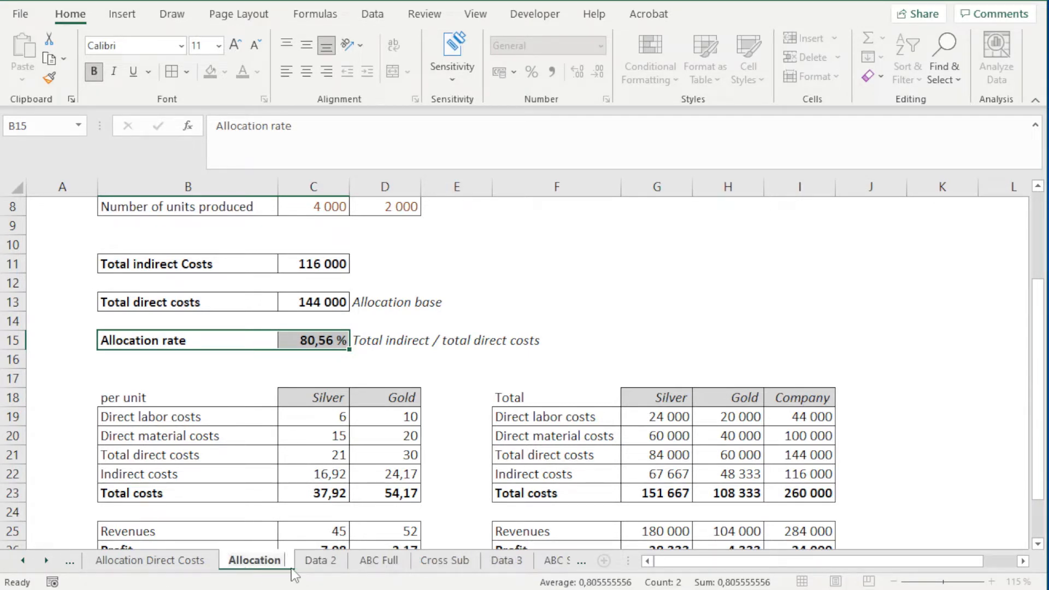
text(labo)
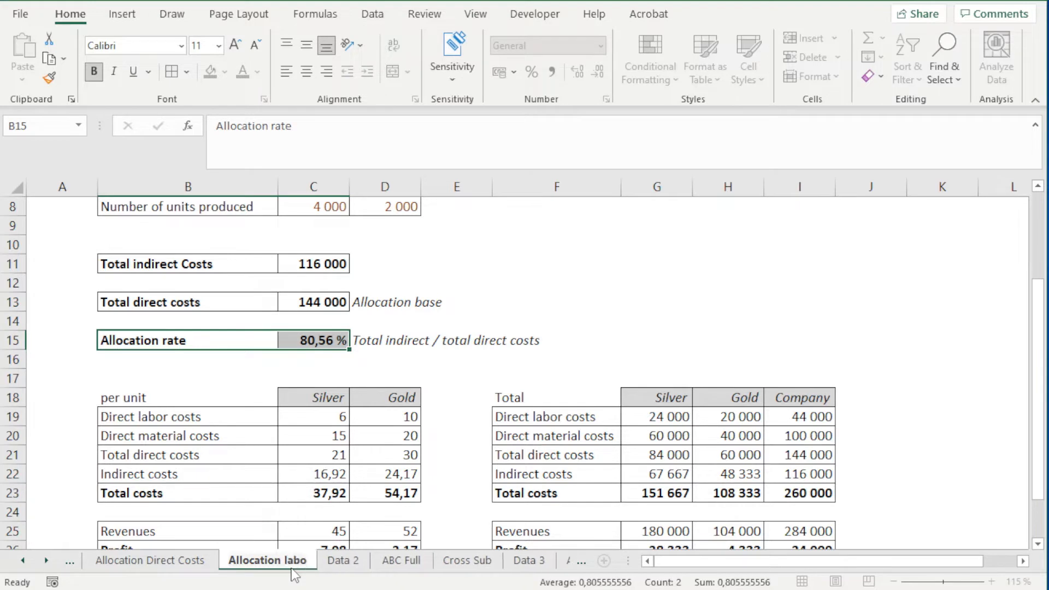
text(r h)
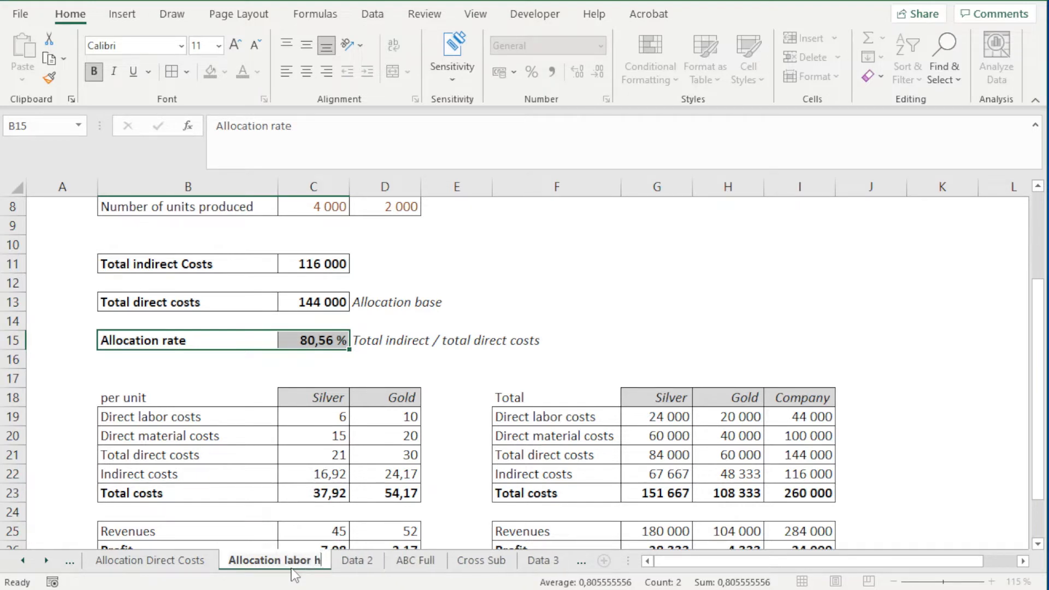
text(ours)
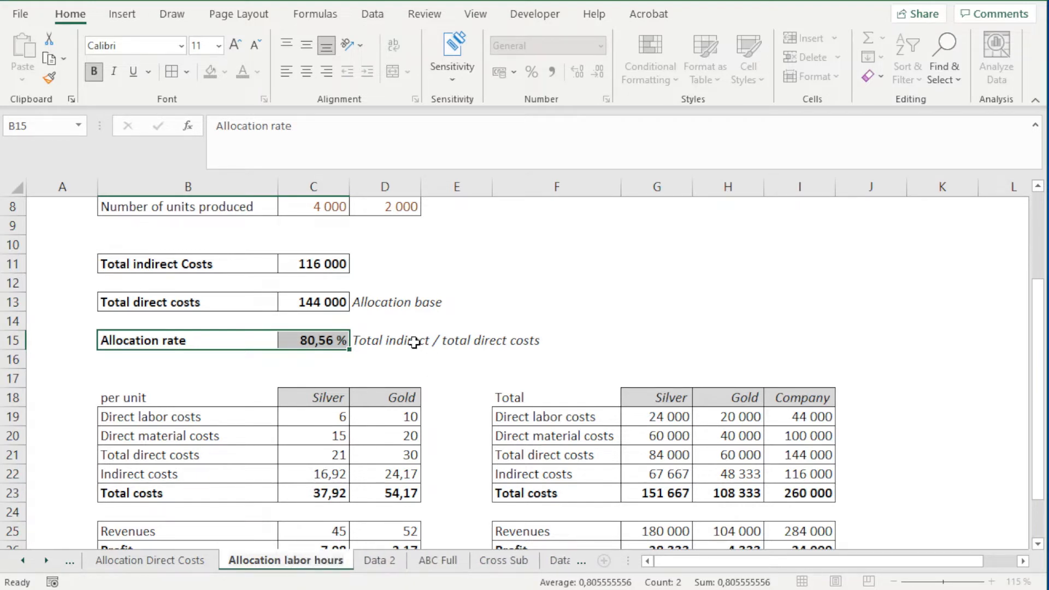
click(461, 328)
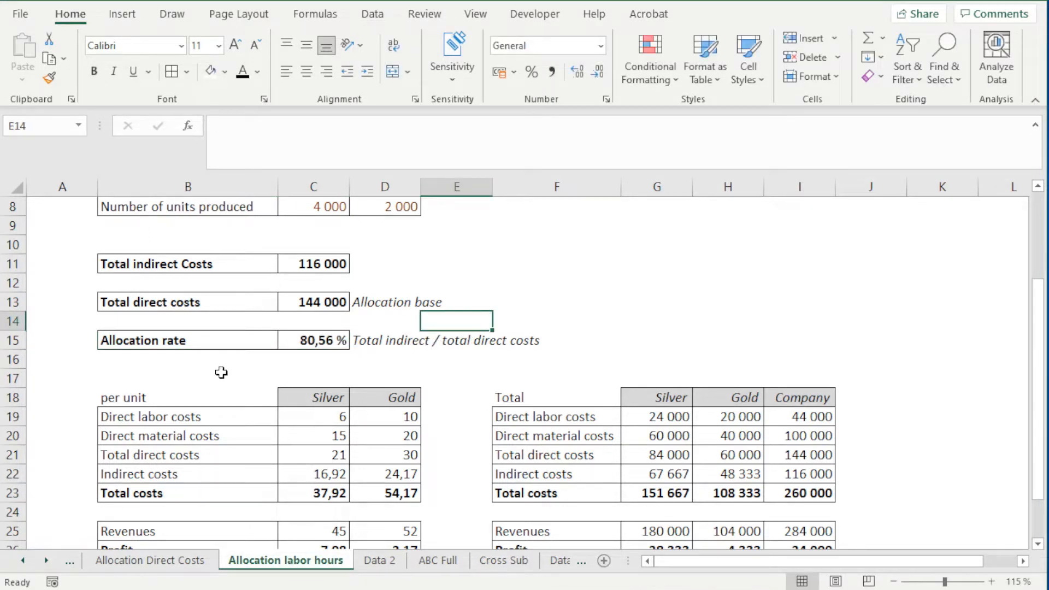
Step: Examine the allocation rate note, the Silver and Gold input data, and the row labels of the per-unit and total tables
click(393, 347)
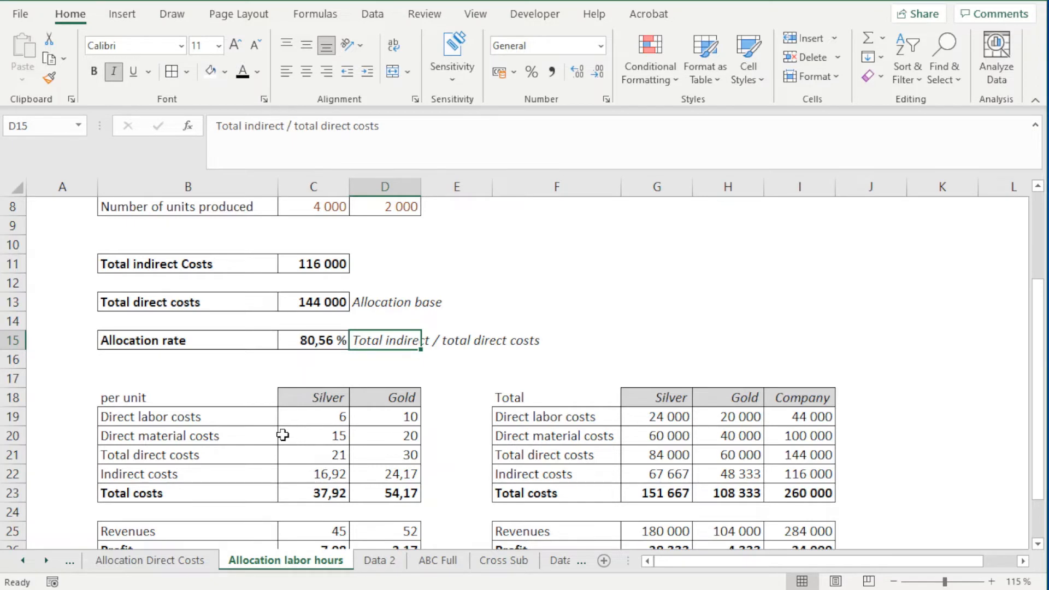
scroll(281, 435, up, 3)
drag(259, 272, 385, 340)
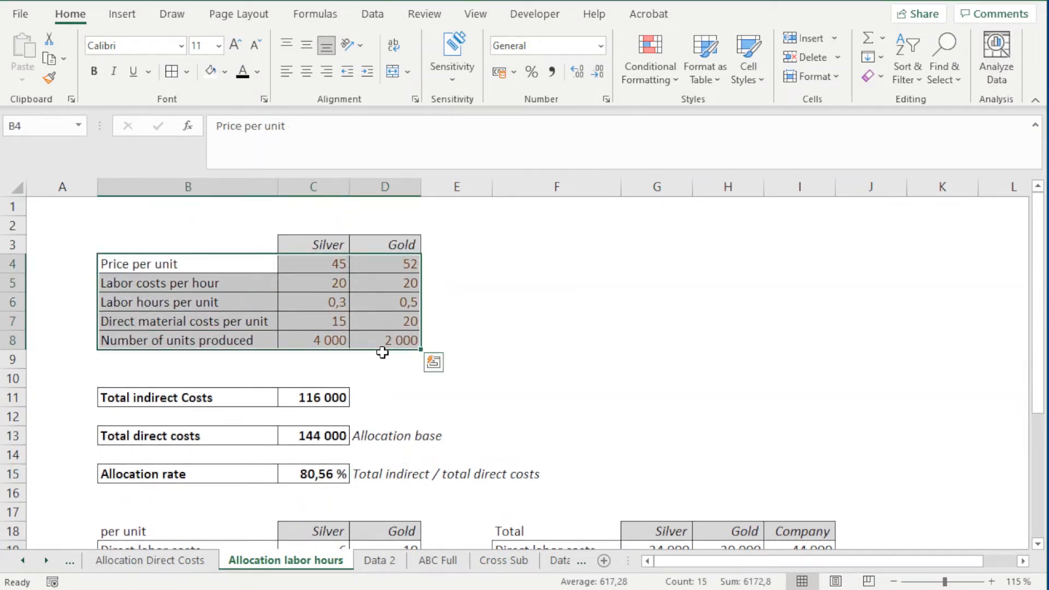
scroll(386, 350, down, 3)
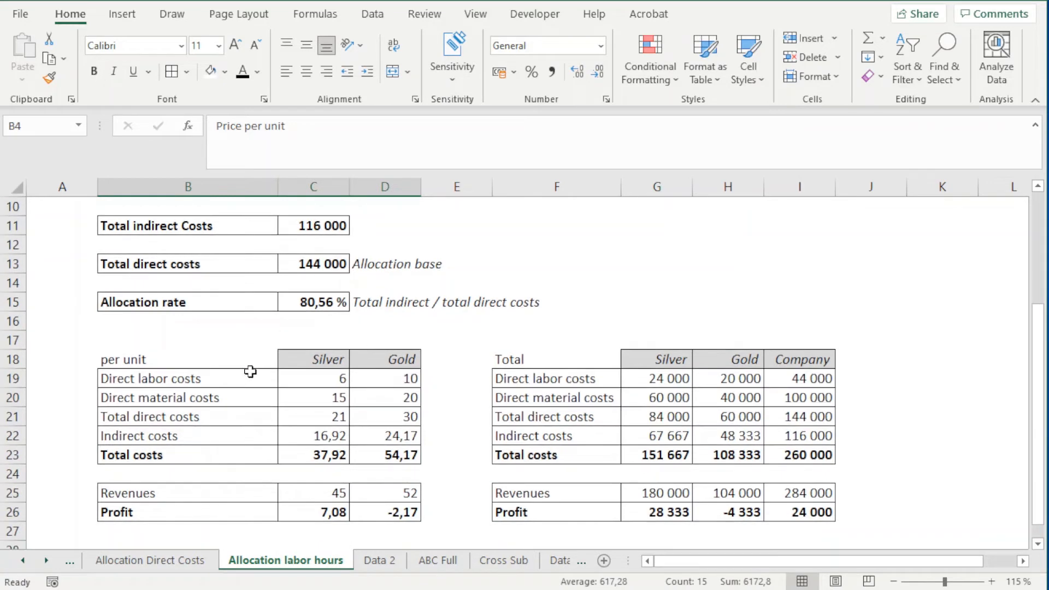
drag(253, 378, 257, 507)
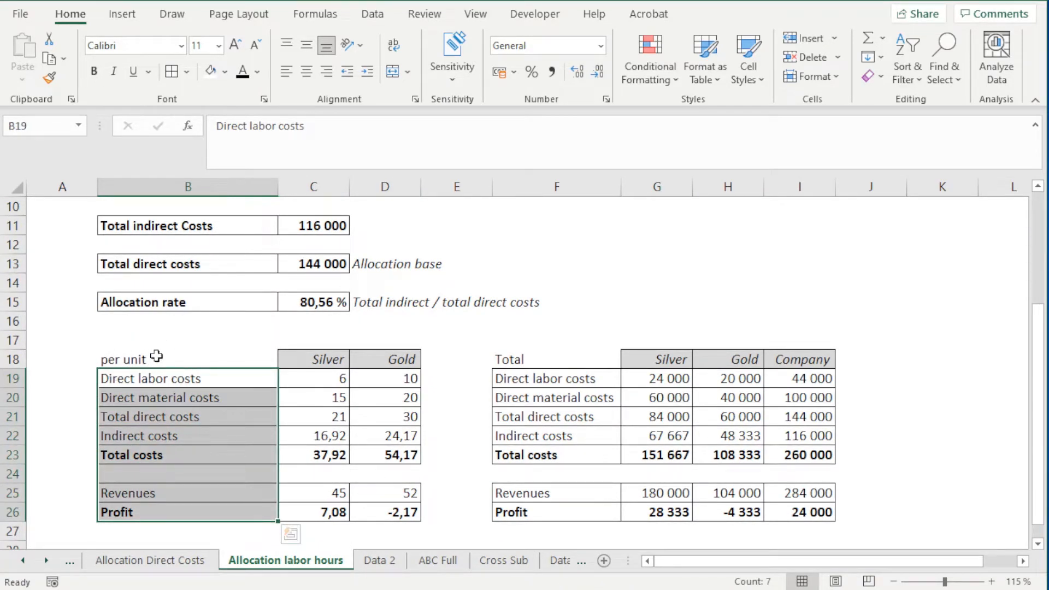
drag(550, 358, 546, 511)
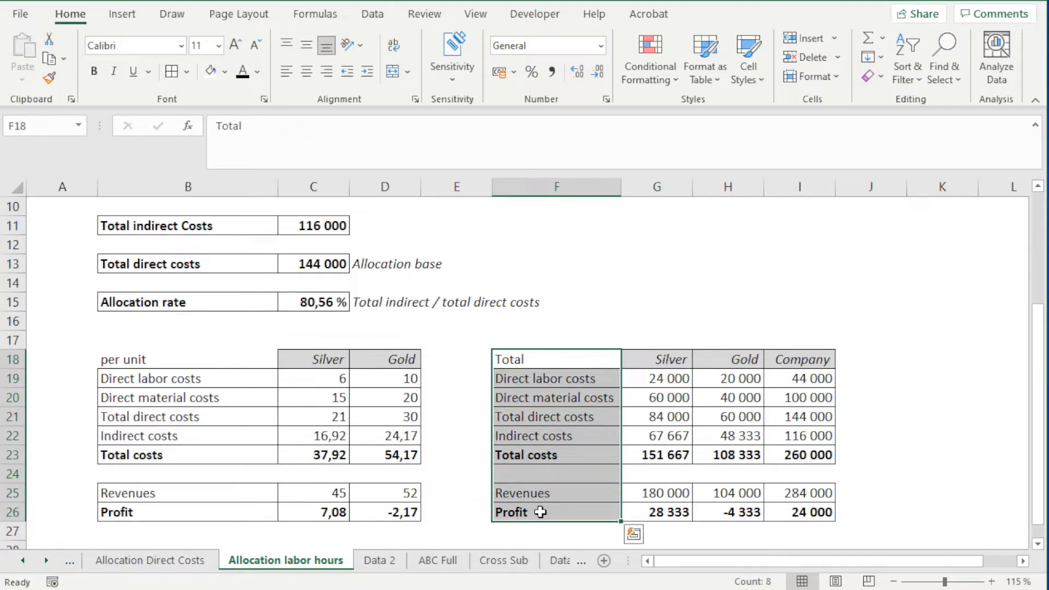
Step: Compare the direct labor, direct material and total direct cost rows in both tables, and check the total direct costs allocation base in row 13
click(221, 378)
drag(220, 378, 383, 378)
drag(547, 378, 793, 380)
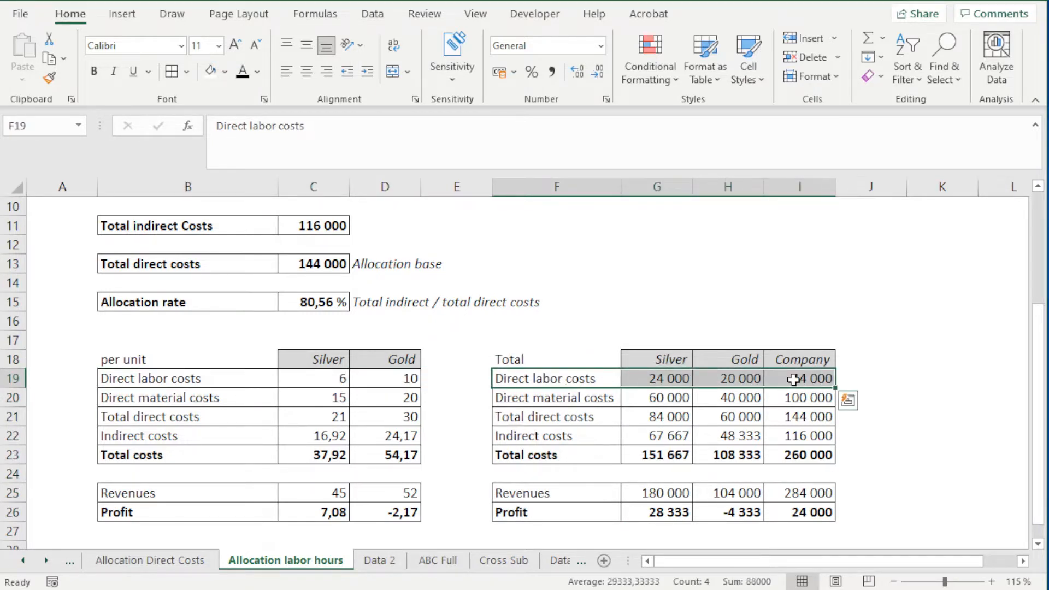
drag(220, 397, 415, 397)
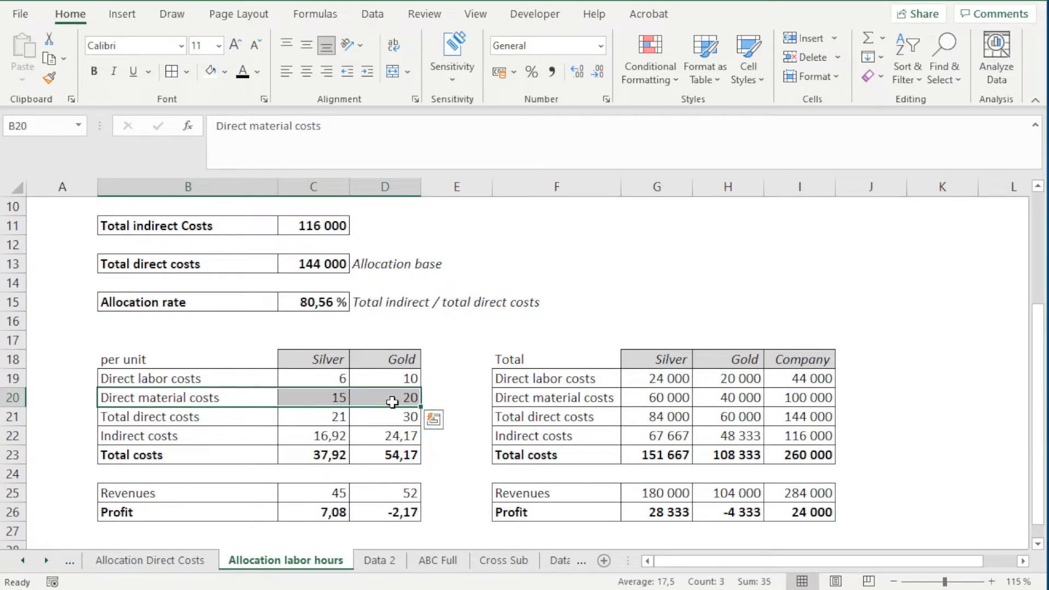
drag(568, 397, 781, 392)
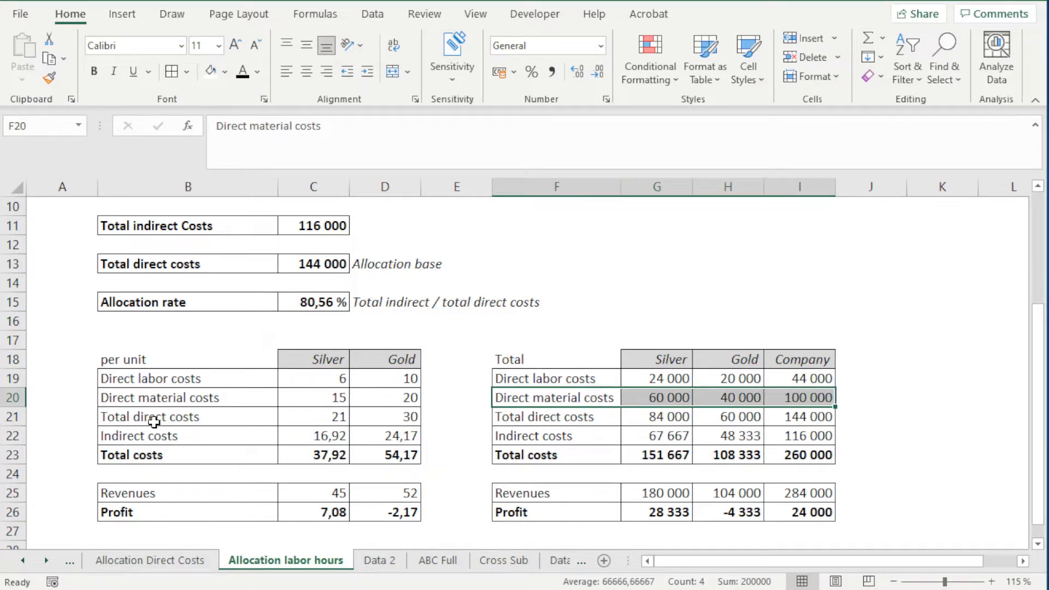
drag(156, 417, 397, 418)
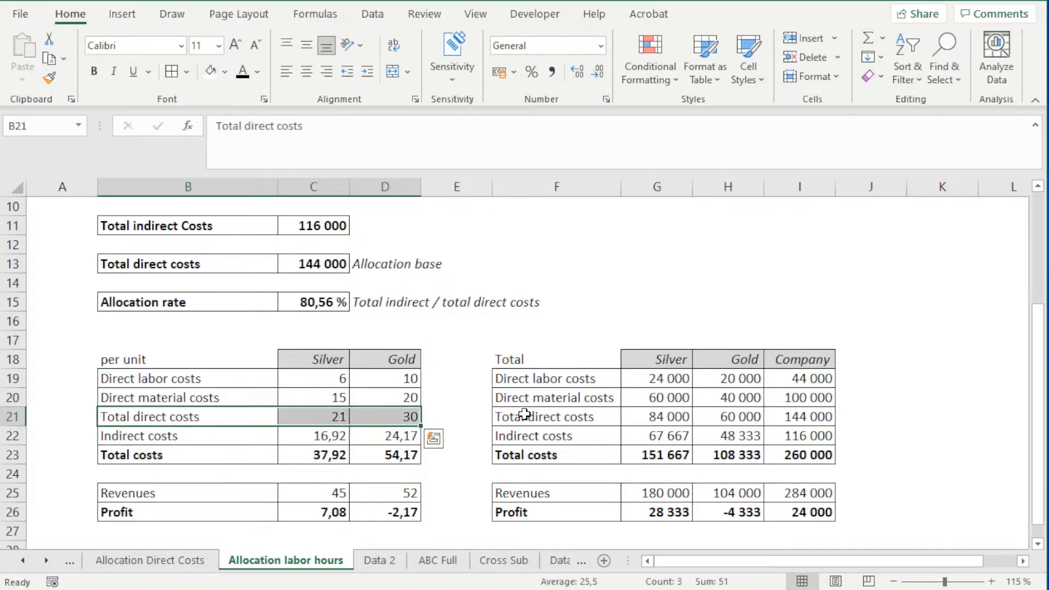
drag(524, 414, 808, 417)
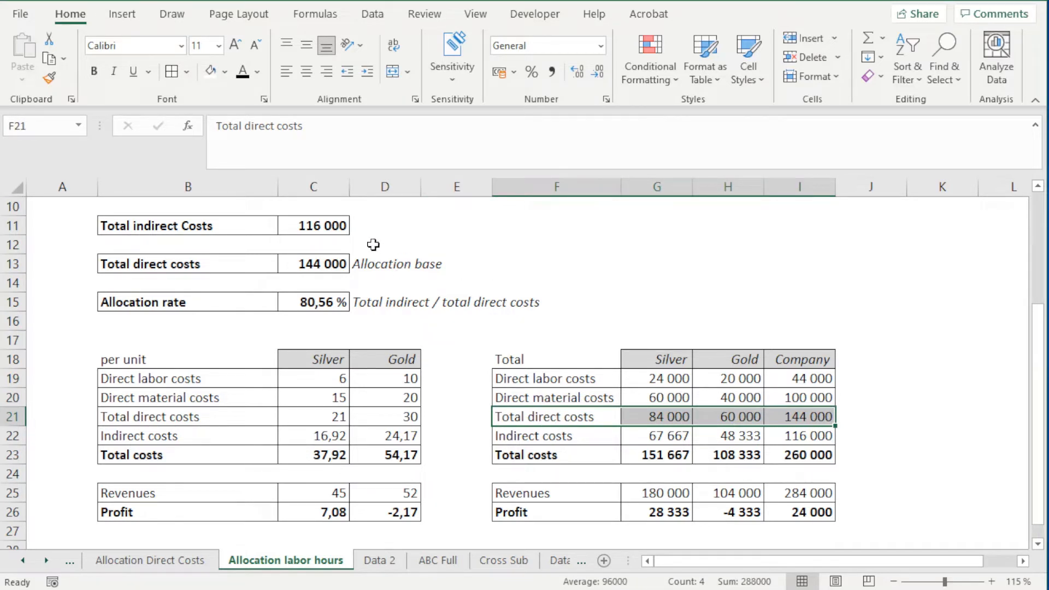
click(301, 266)
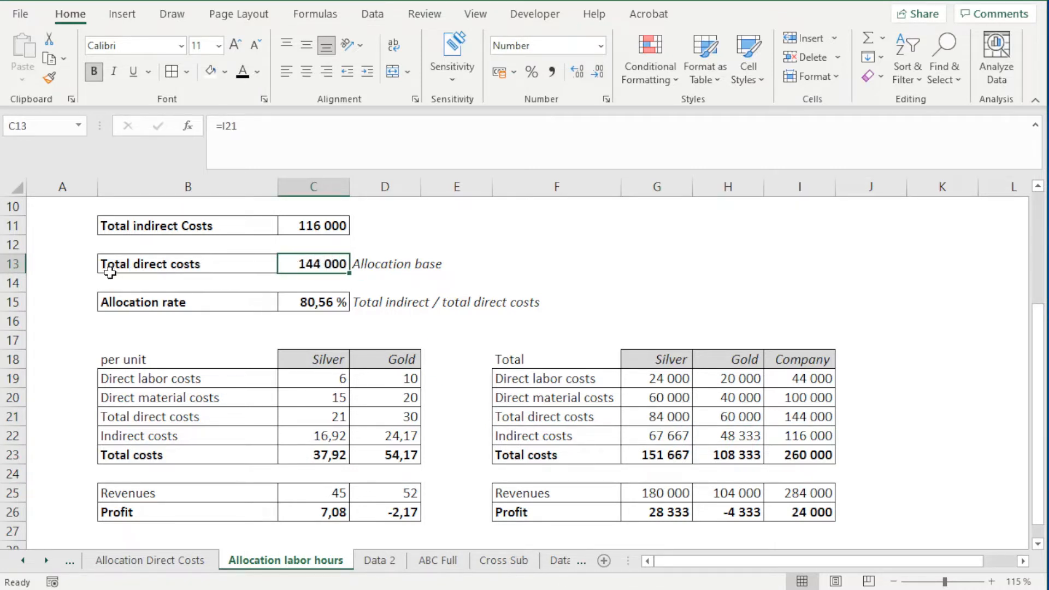
drag(113, 261, 312, 264)
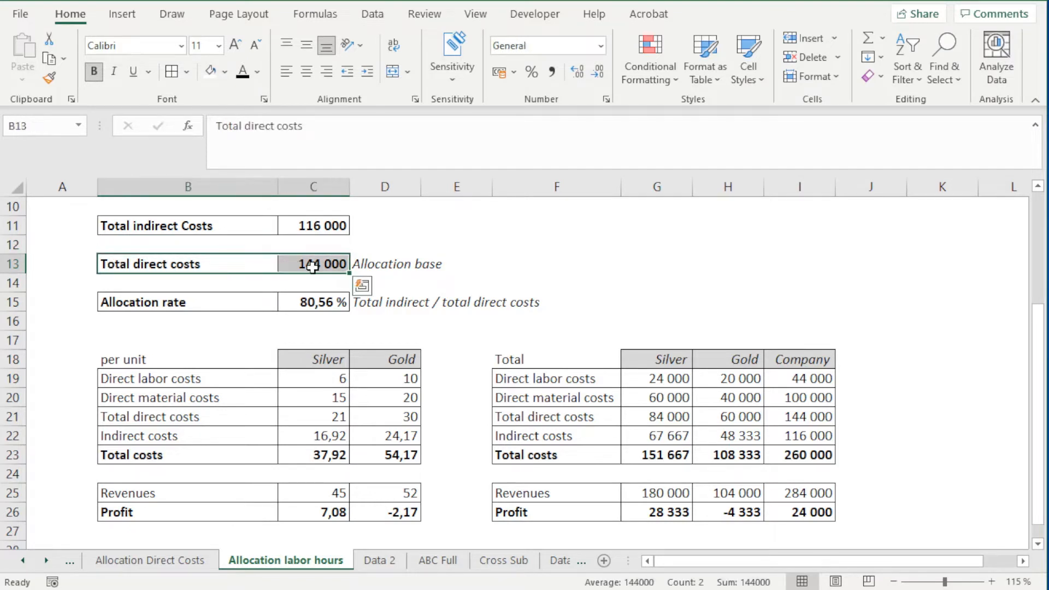
Step: Clear the total direct costs label and value in row 13 and label B13 "Total labor hours"
key(Delete)
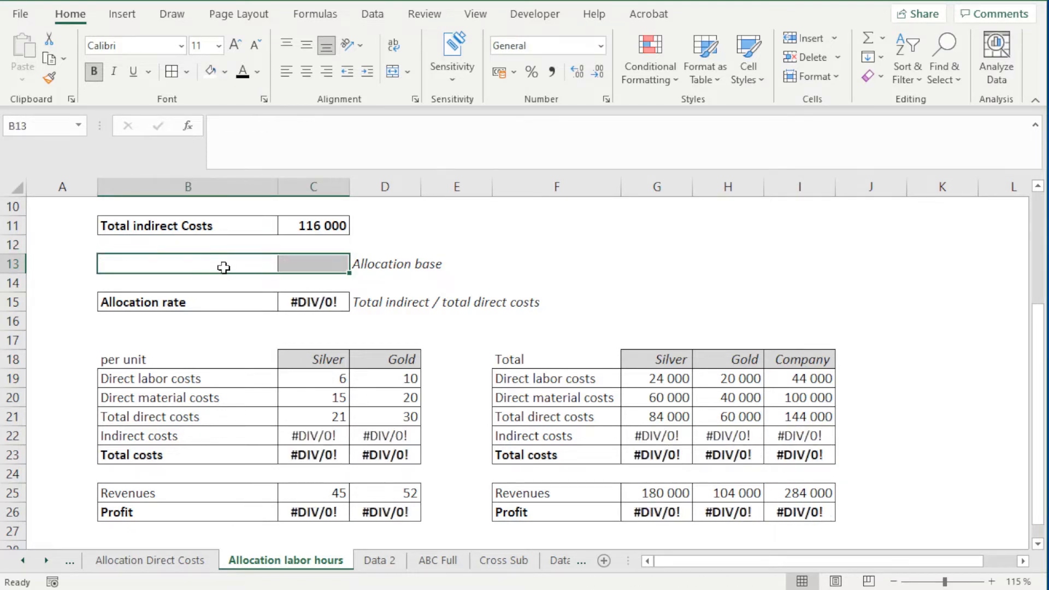
click(224, 268)
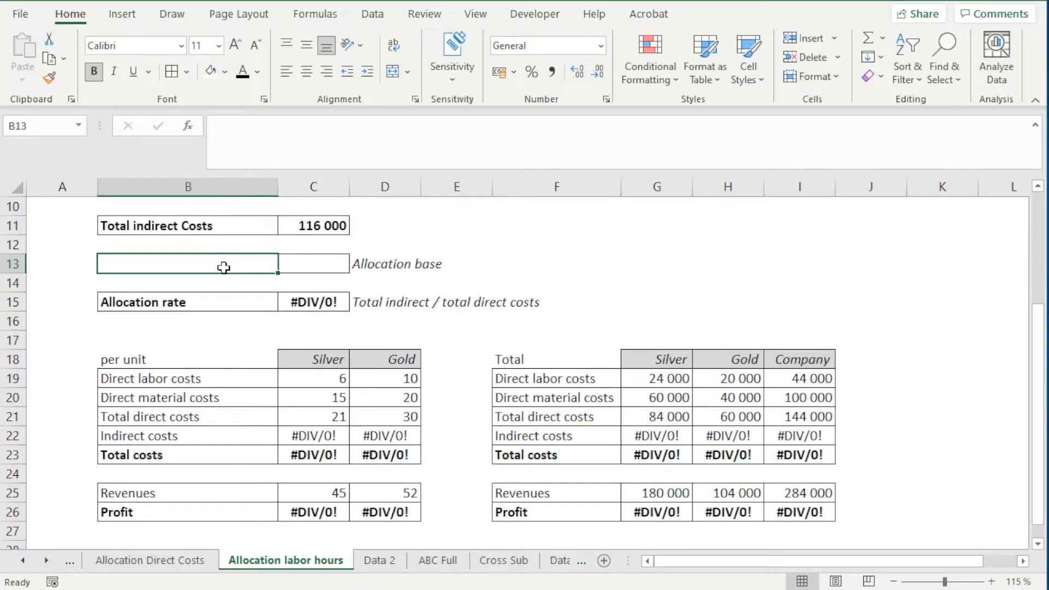
text(Total labor)
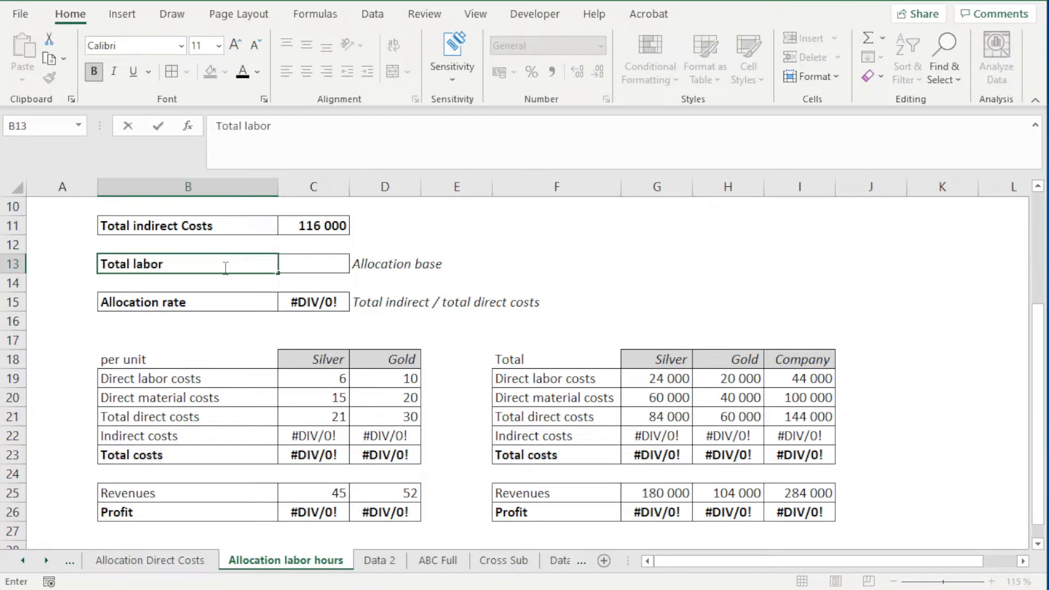
text( hours)
click(364, 278)
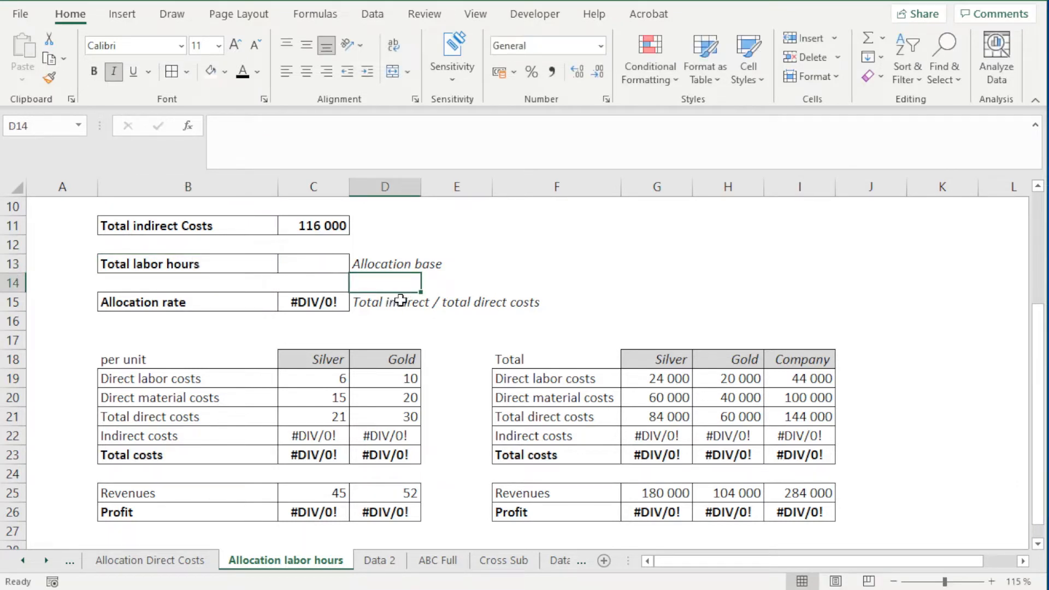
Step: Draft the total labor hours formula in C13 as =C6*C8+D6*D8, multiplying hours per unit by units produced for Silver and Gold
click(316, 264)
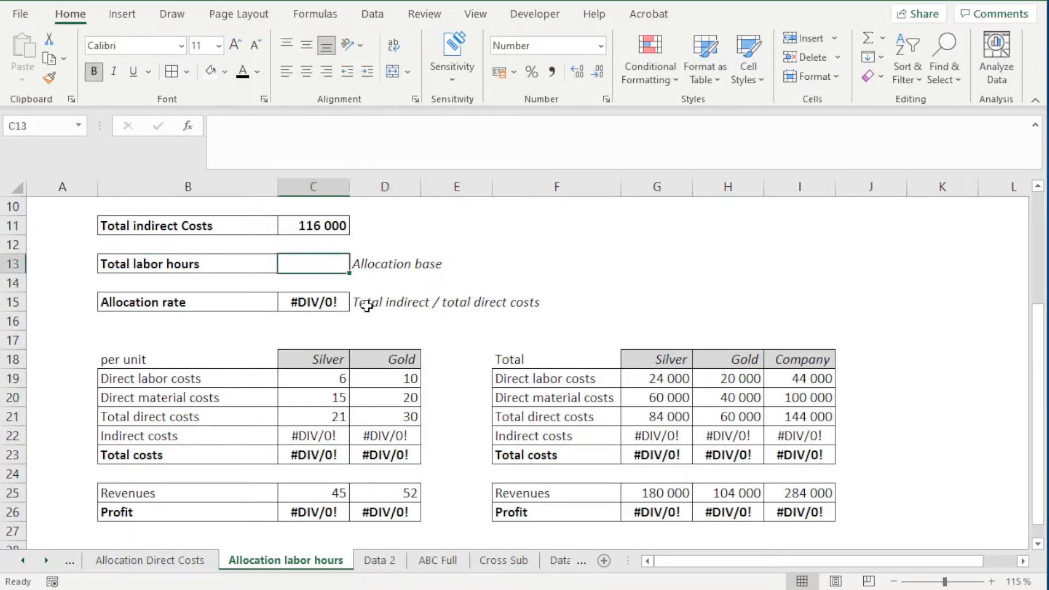
scroll(346, 293, up, 1)
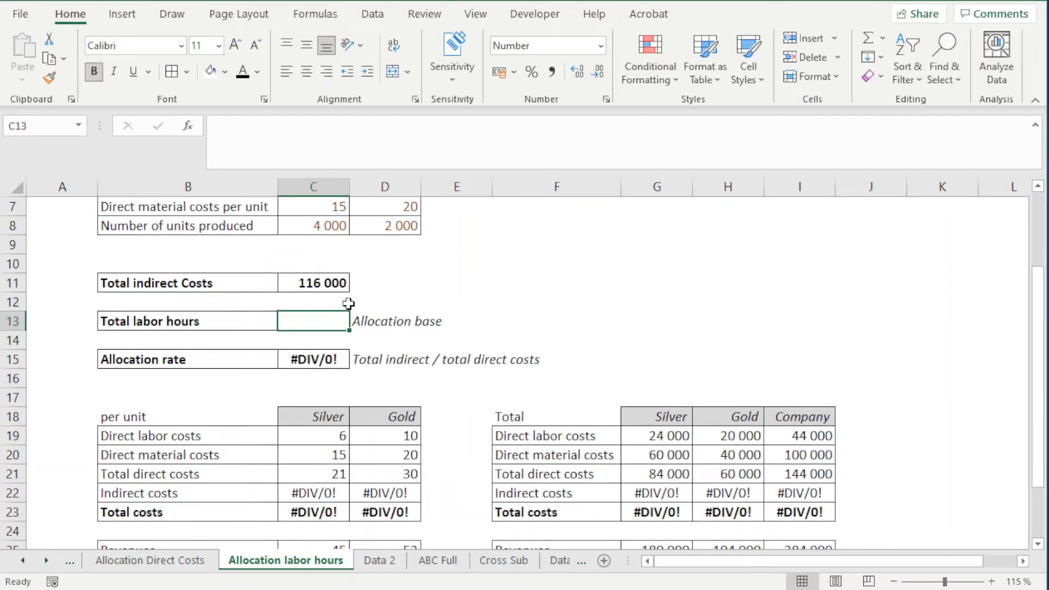
scroll(346, 350, up, 1)
scroll(339, 380, up, 1)
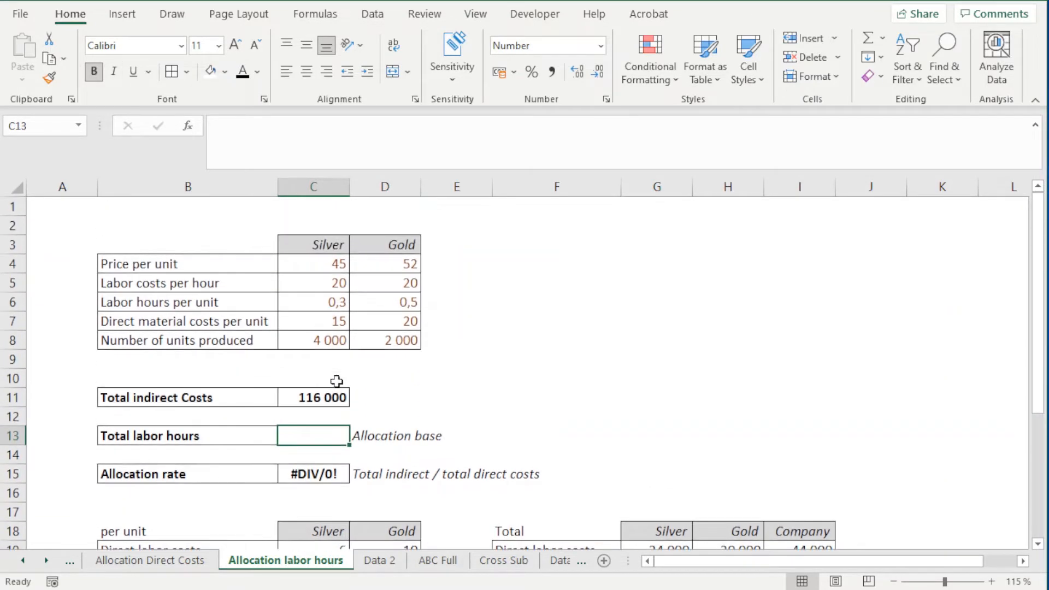
text(=)
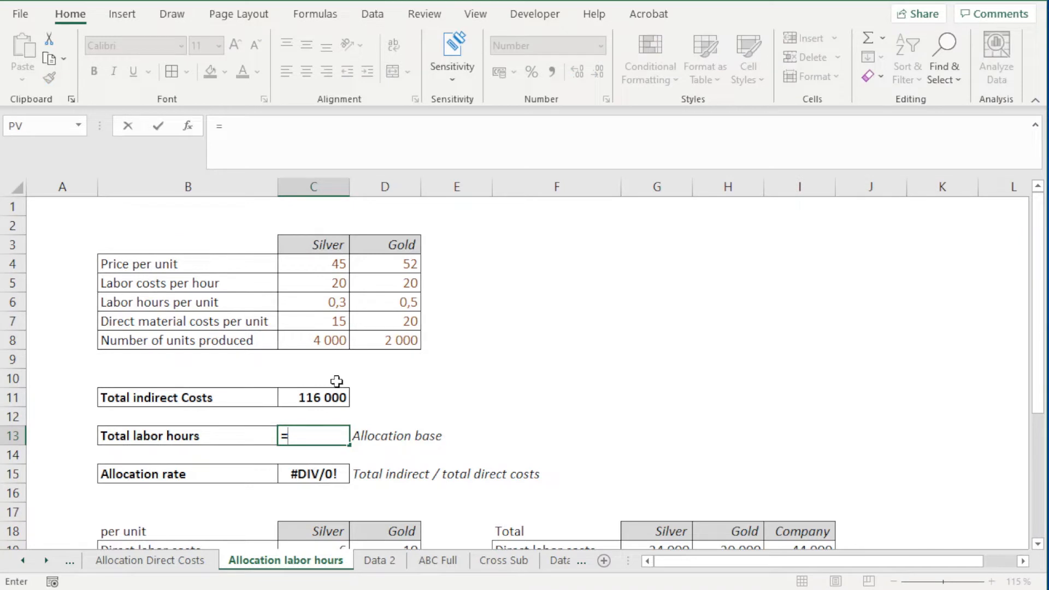
click(299, 305)
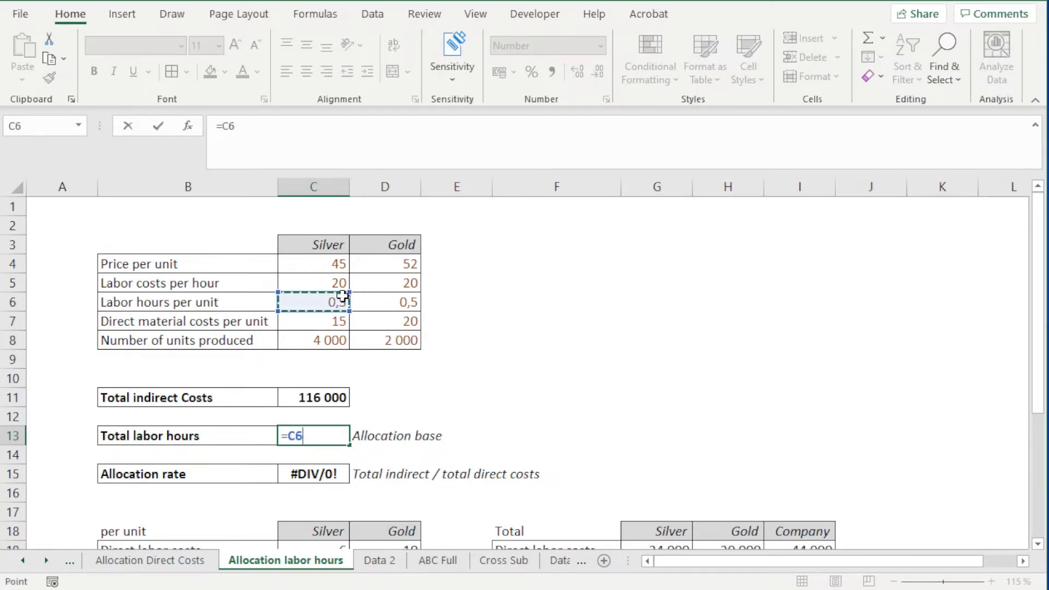
text(*)
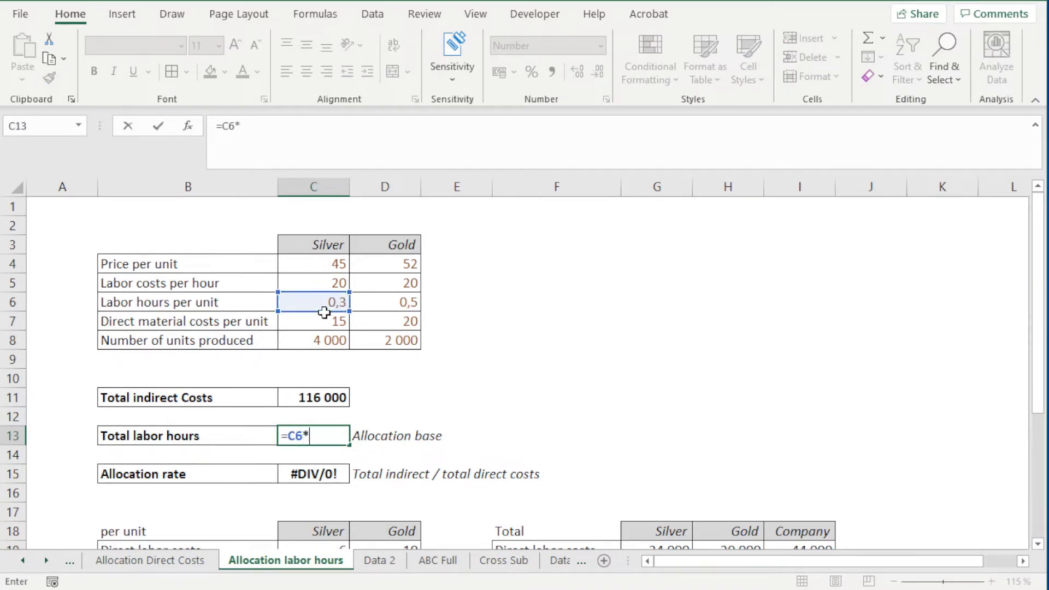
click(327, 342)
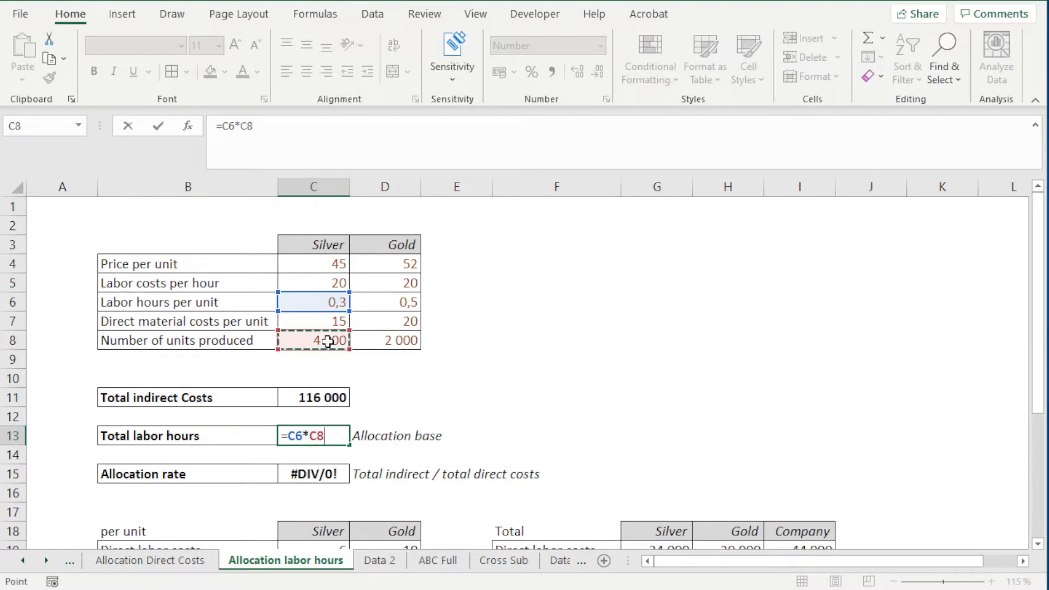
text(+)
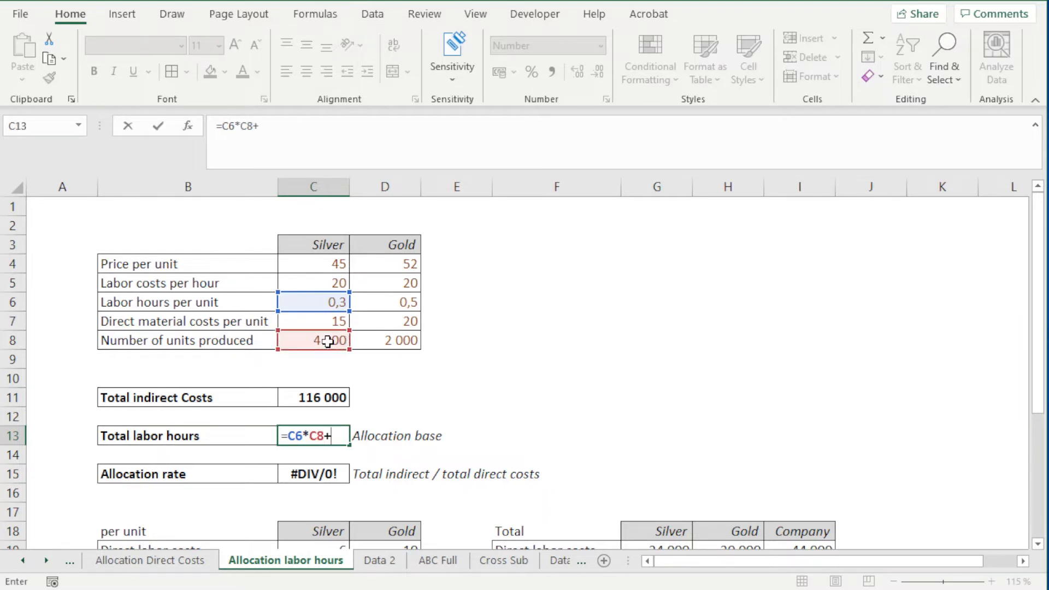
click(373, 303)
text(*)
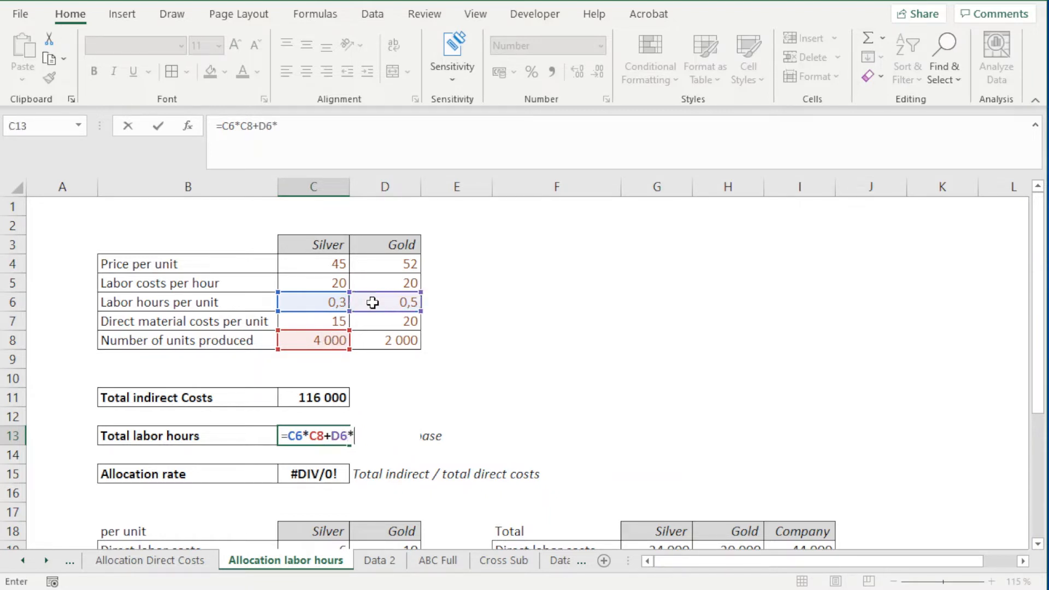
click(378, 342)
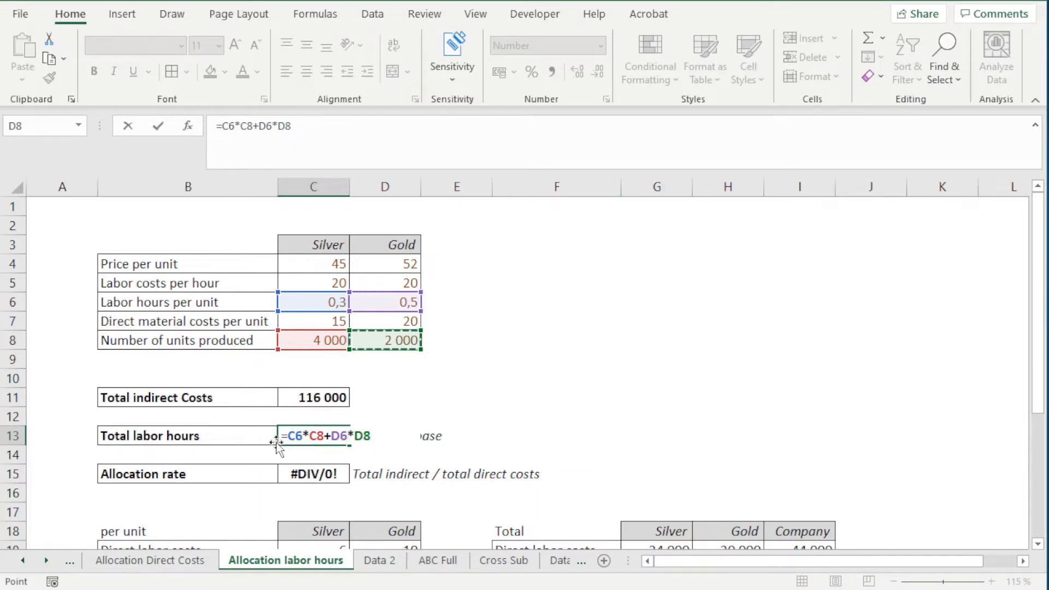
Step: Replace the total labor hours formula in C13 with =SUMPRODUCT(C6:D6;C8:D8)
drag(287, 437, 377, 443)
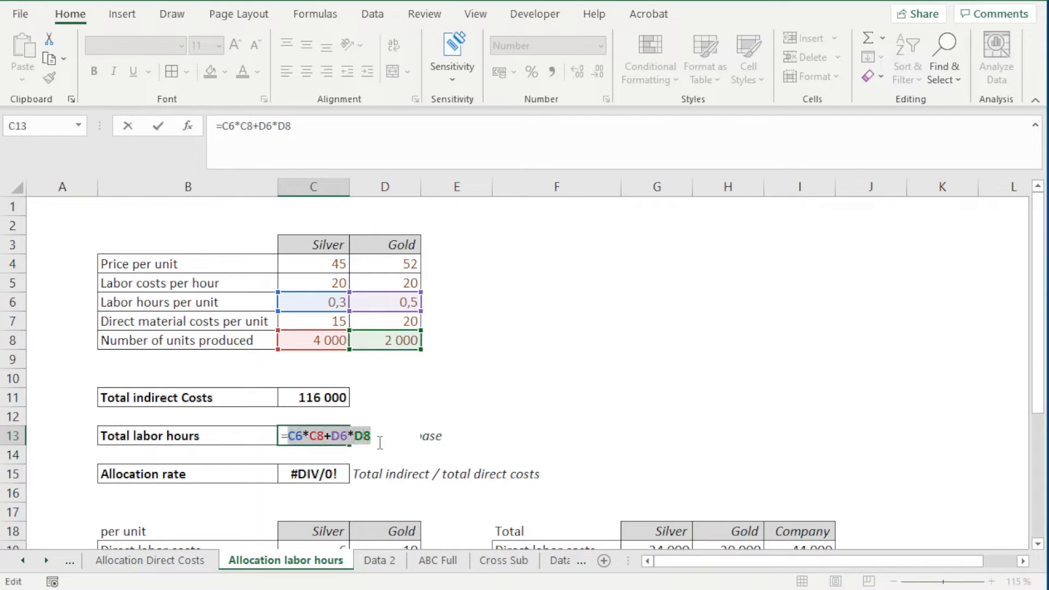
text(pr)
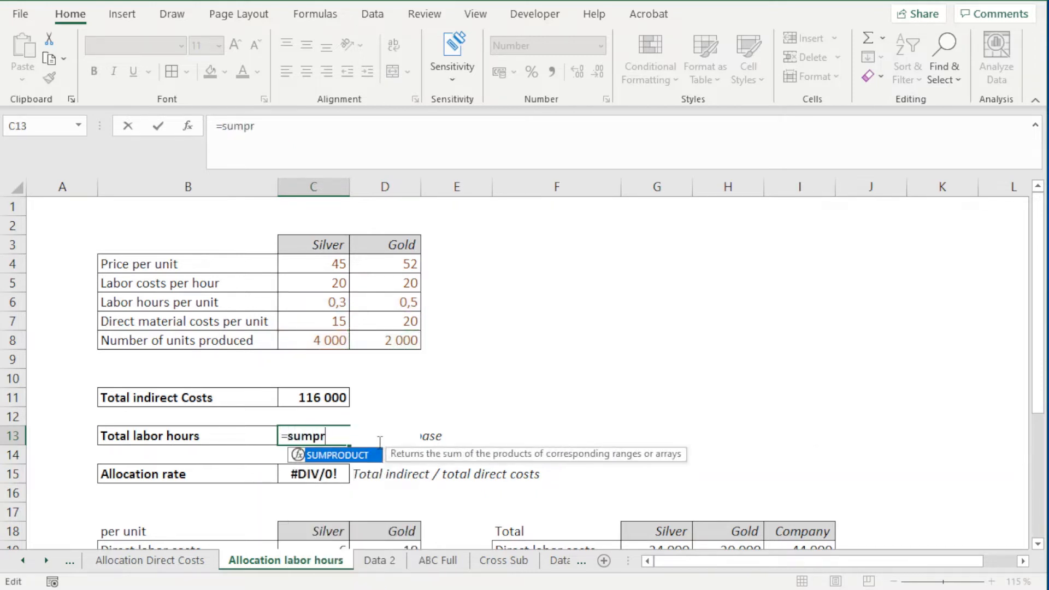
text(oduct()
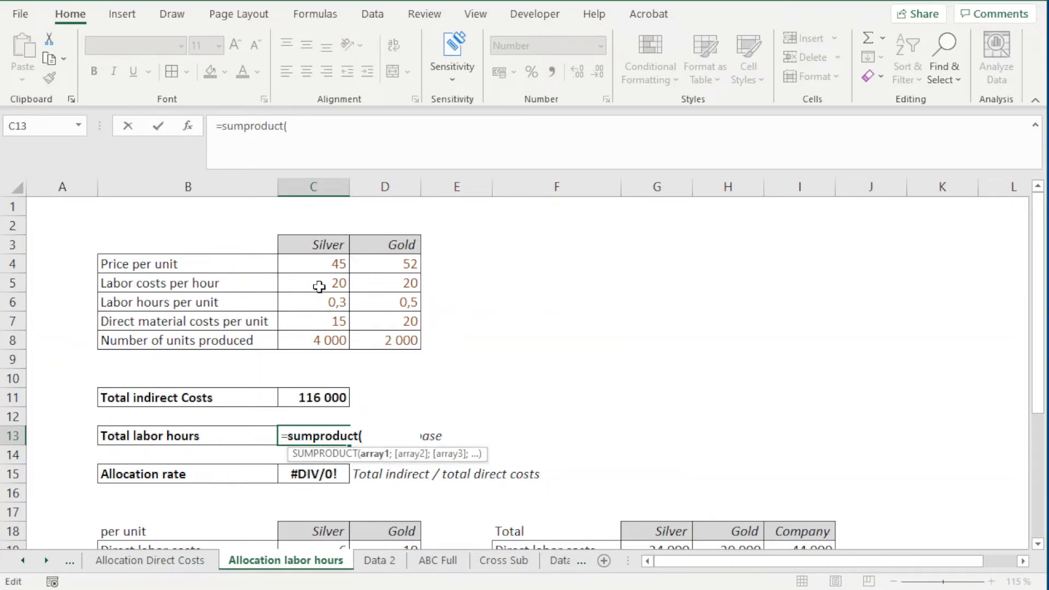
drag(315, 303, 401, 302)
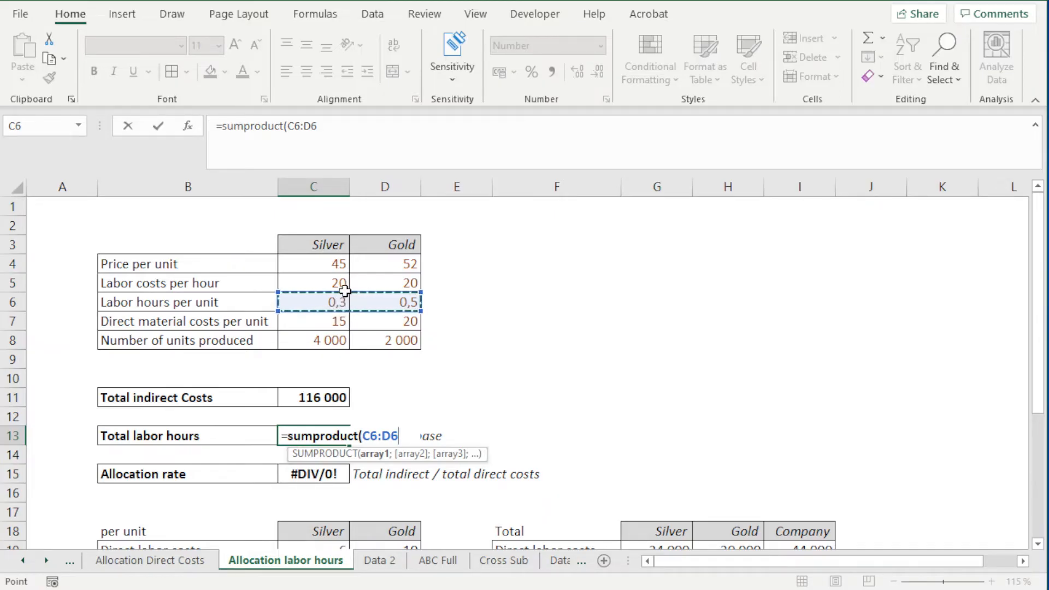
text(;)
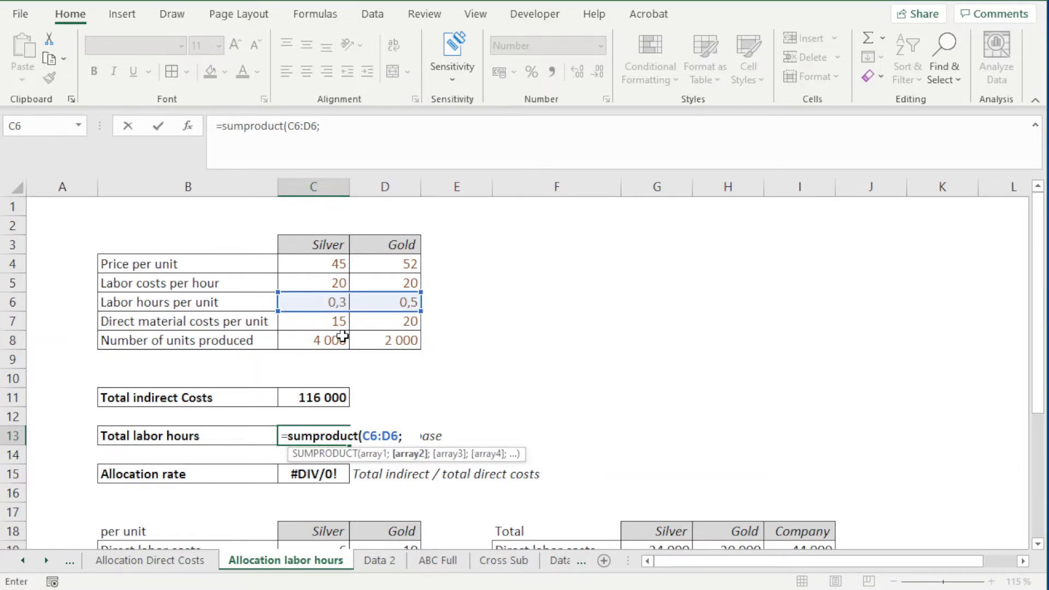
drag(323, 338, 382, 337)
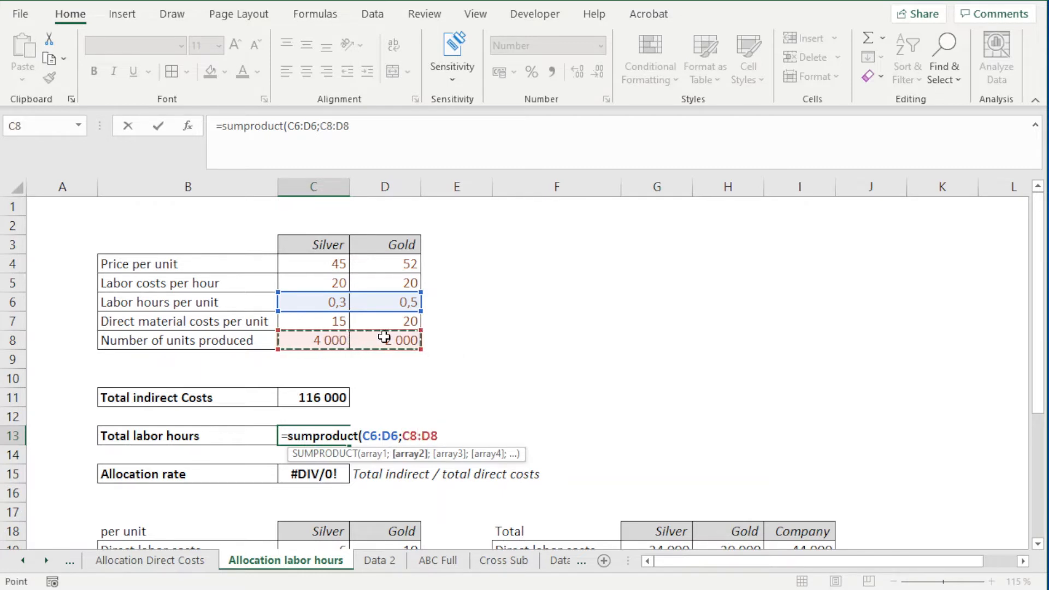
text())
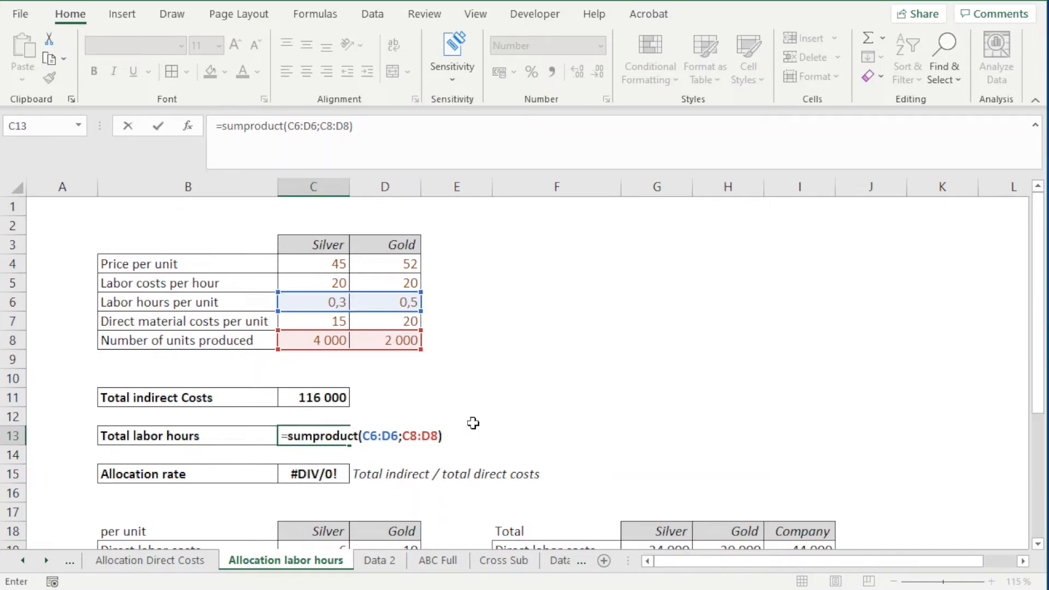
key(Return)
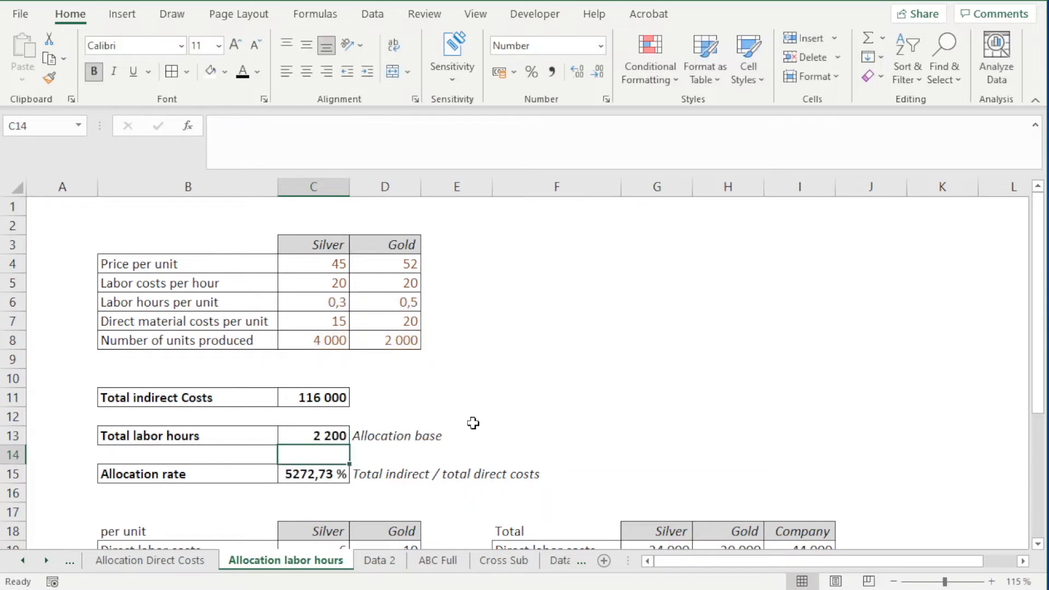
click(325, 438)
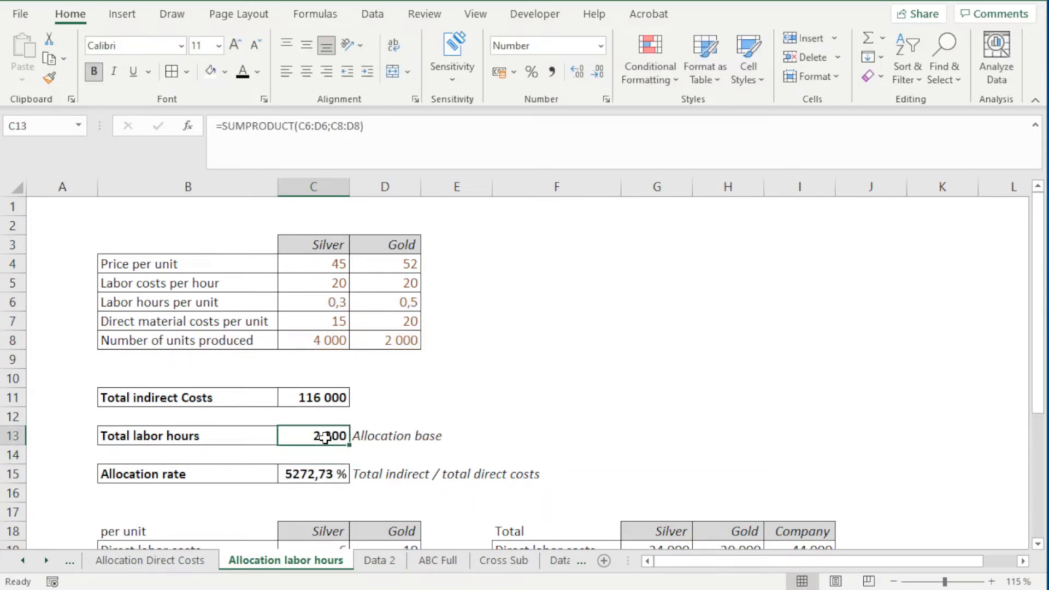
Step: Change the allocation rate in C15 from a percentage to the Number format
click(300, 473)
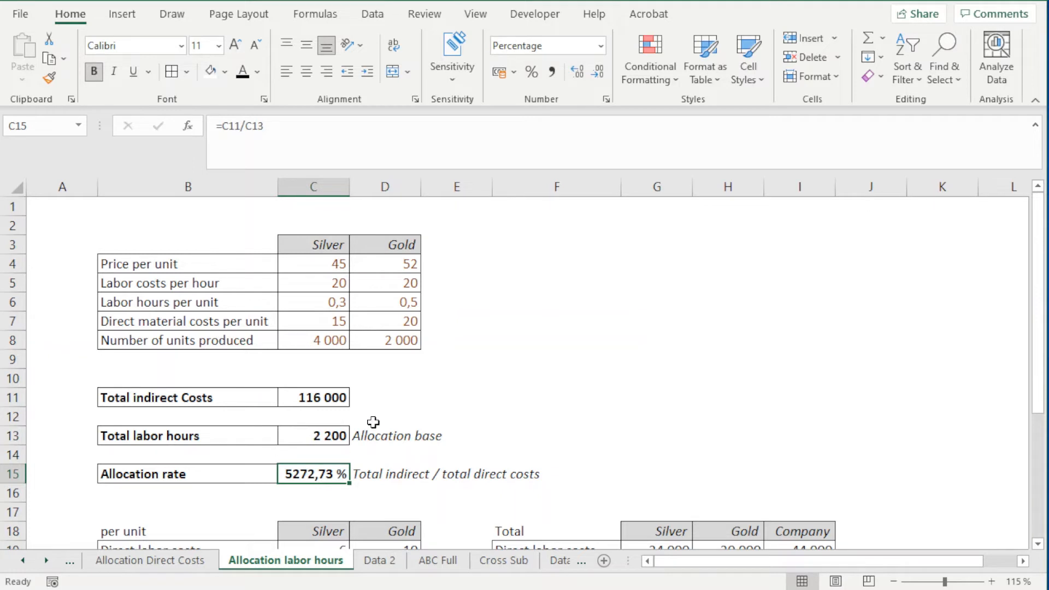
click(601, 46)
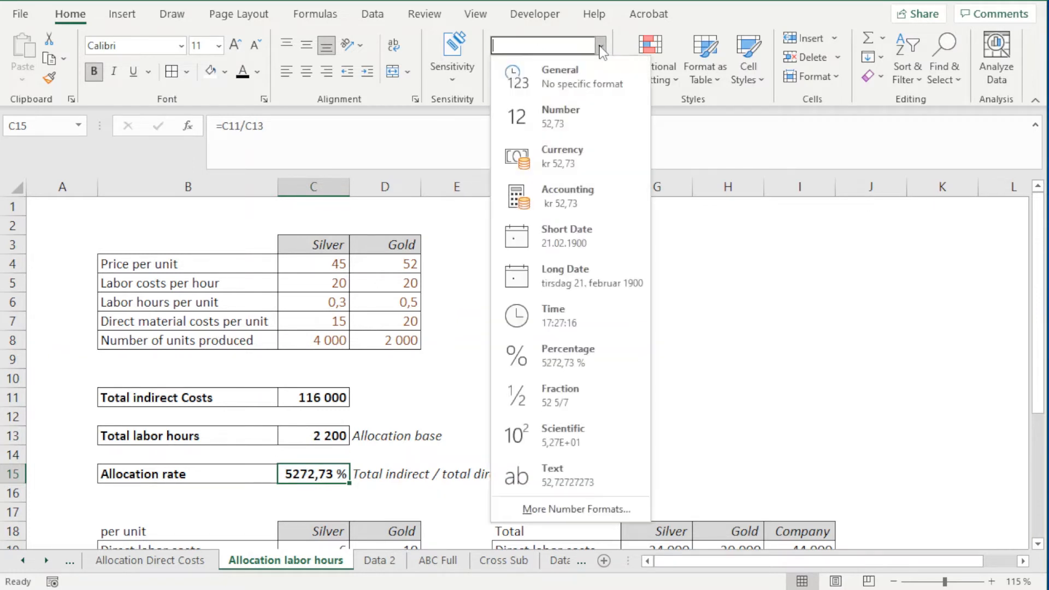
click(556, 119)
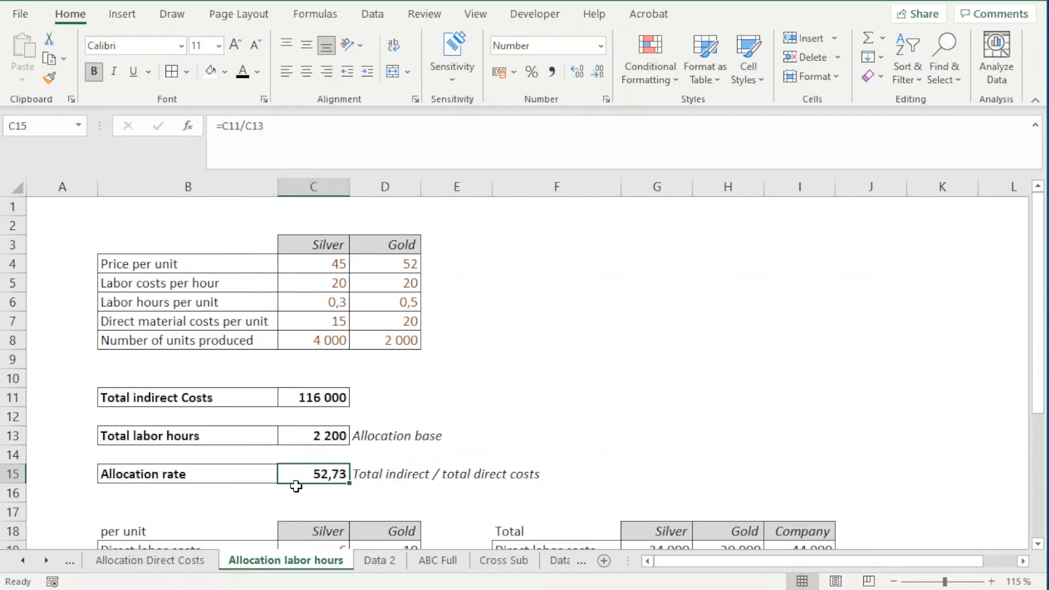
Step: Rewrite the note beside the allocation rate in D15 as "Indirect costs / labor hour"
double_click(381, 475)
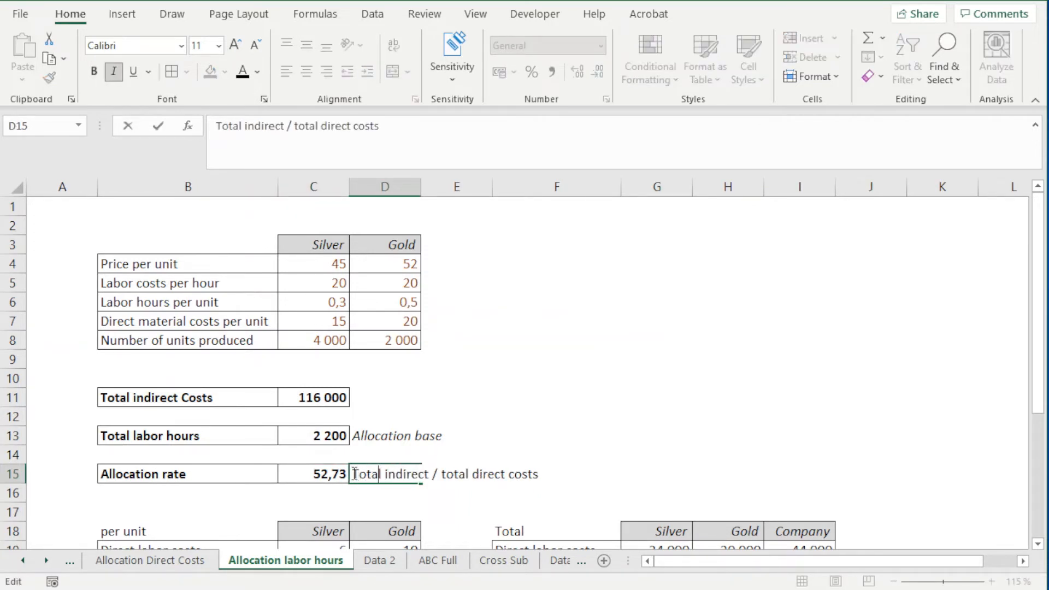
drag(385, 473, 337, 476)
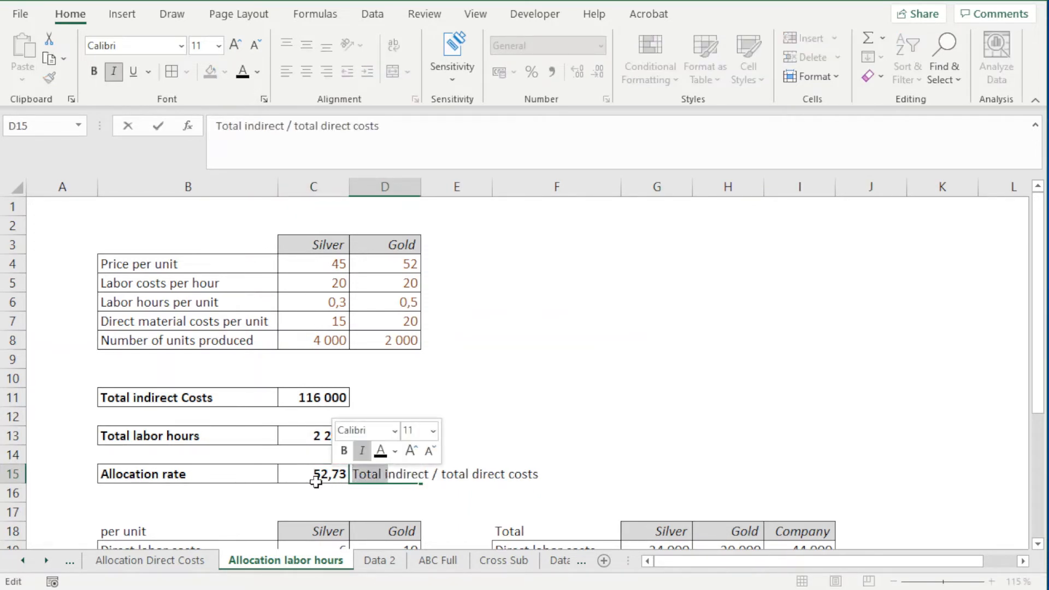
text(I)
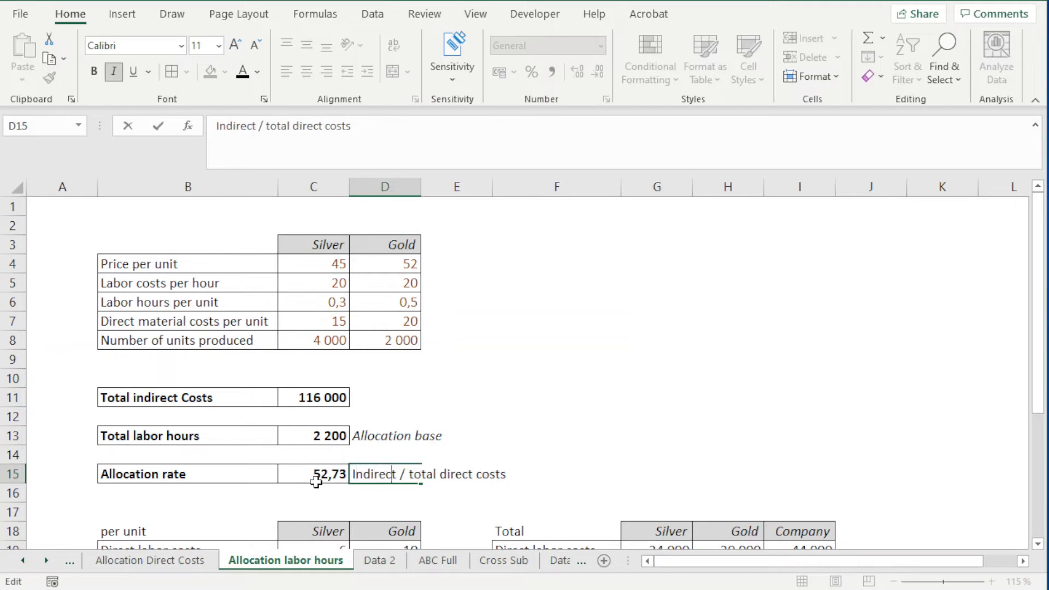
key(Right)
key(Right)
text(costs)
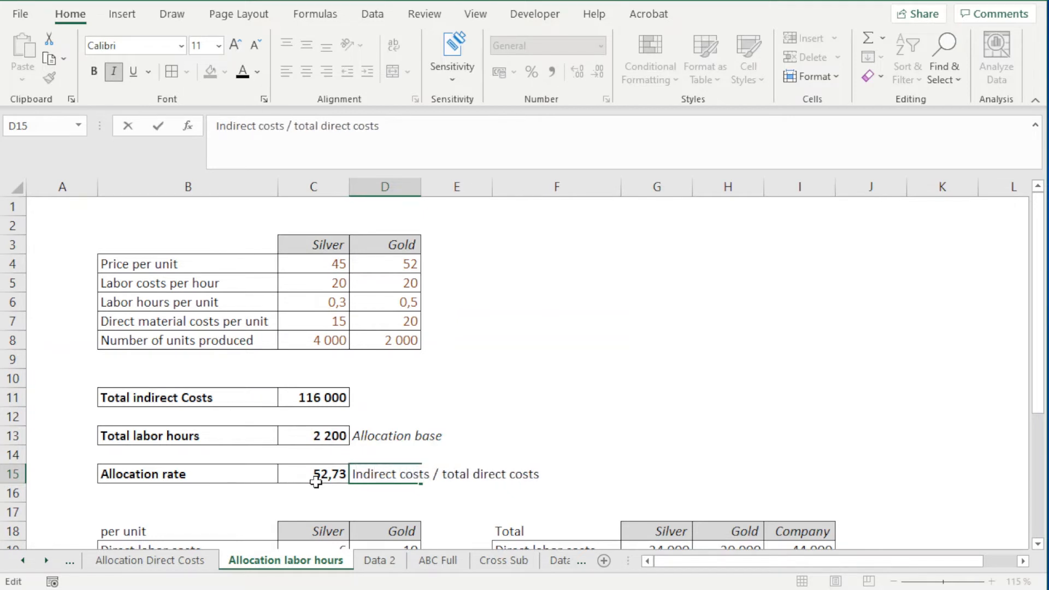
key(shift+Right)
key(shift+Right)
key(shift+Right)
key(shift+Right)
key(shift+Right)
key(shift+Right)
key(shift+Right)
key(shift+Right)
key(shift+Right)
key(shift+Right)
key(shift+Right)
key(shift+Right)
key(shift+Right)
key(shift+Right)
key(shift+Right)
key(shift+Right)
key(shift+Right)
key(BackSpace)
text(lab)
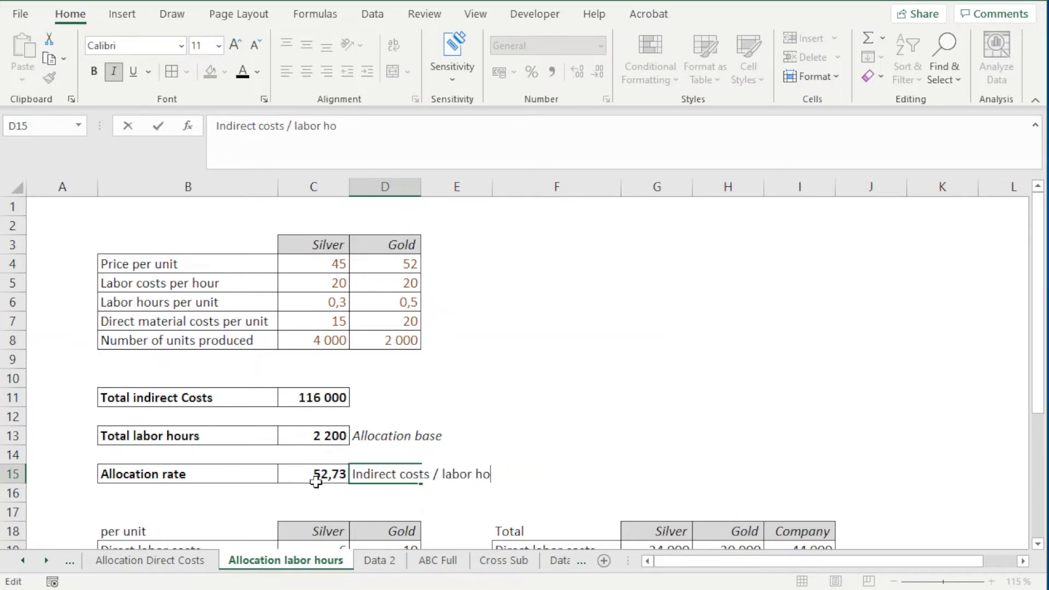
key(Return)
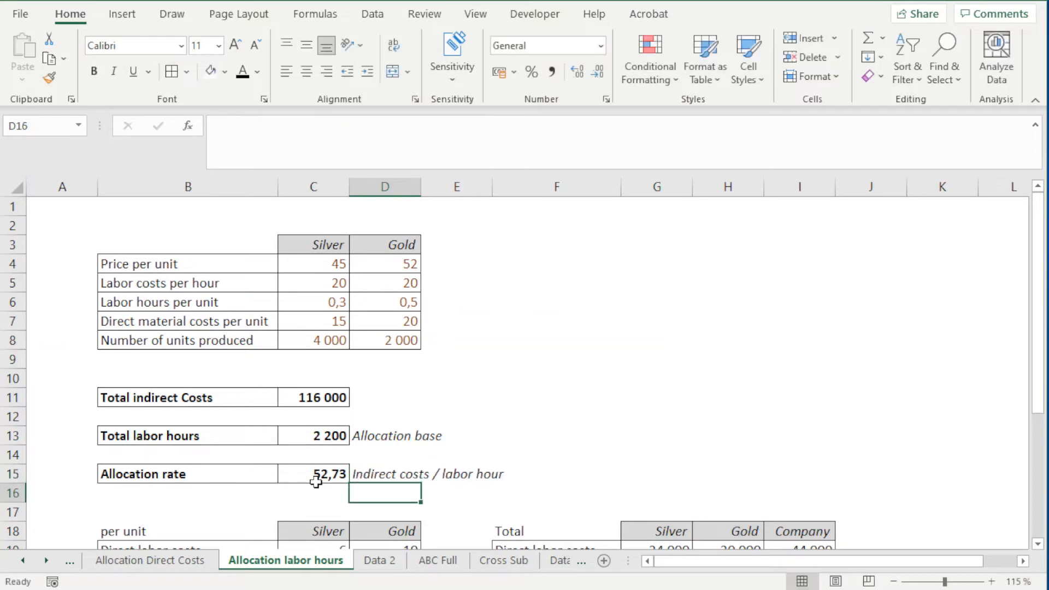
click(468, 473)
scroll(466, 472, down, 1)
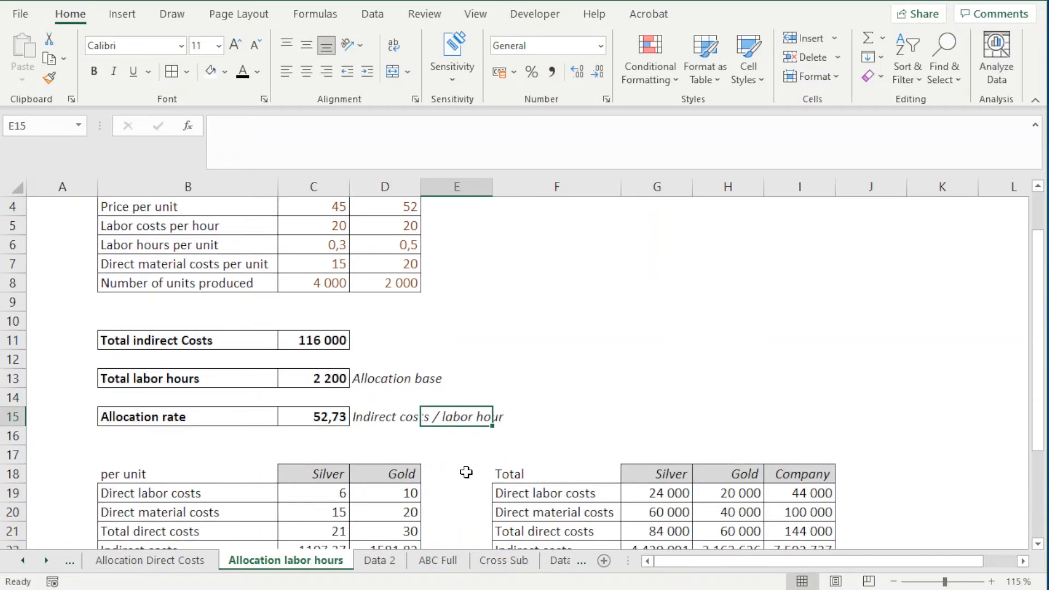
scroll(442, 374, down, 1)
scroll(442, 373, down, 1)
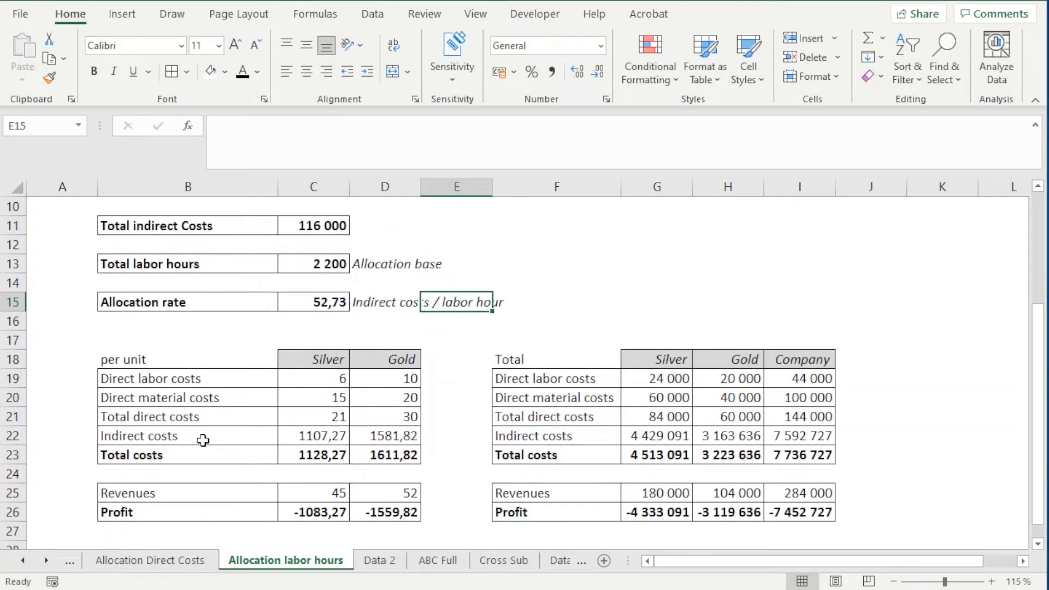
drag(204, 435, 358, 438)
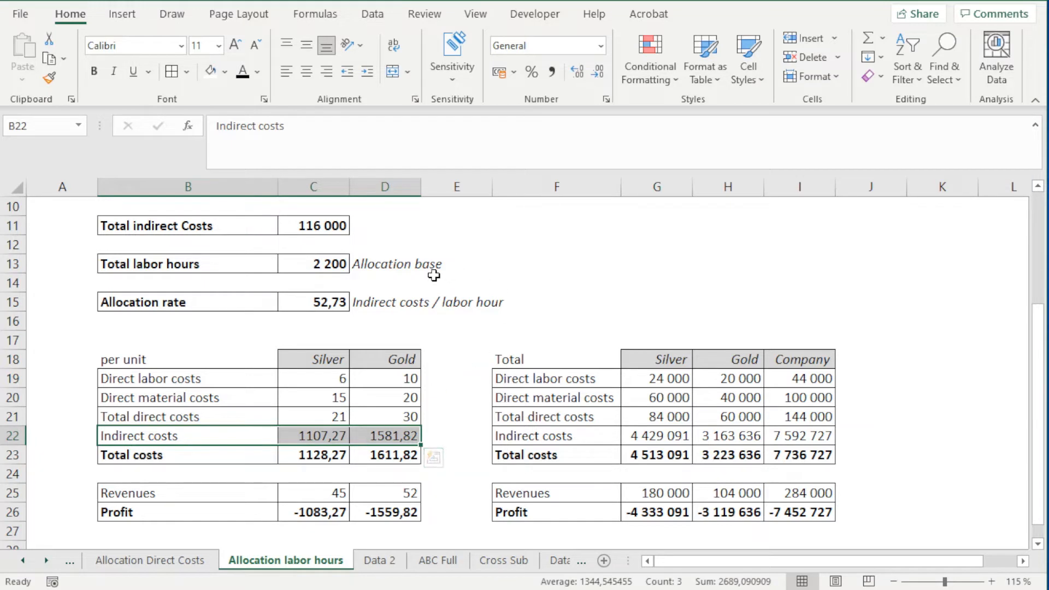
click(280, 441)
drag(281, 441, 388, 437)
key(Delete)
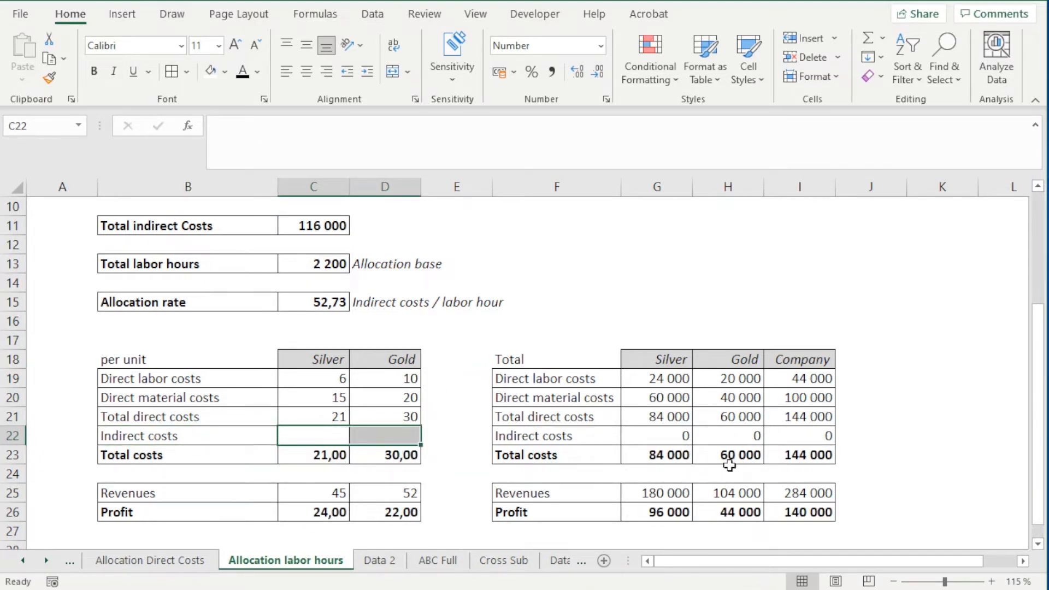
drag(672, 434, 812, 435)
key(Delete)
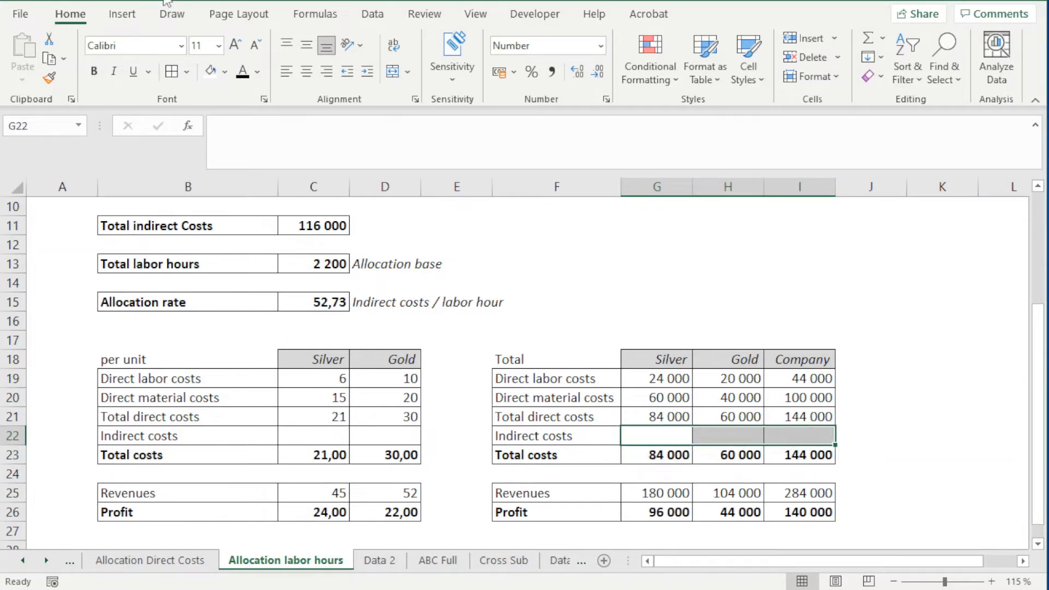
key(ctrl+z)
key(ctrl+z)
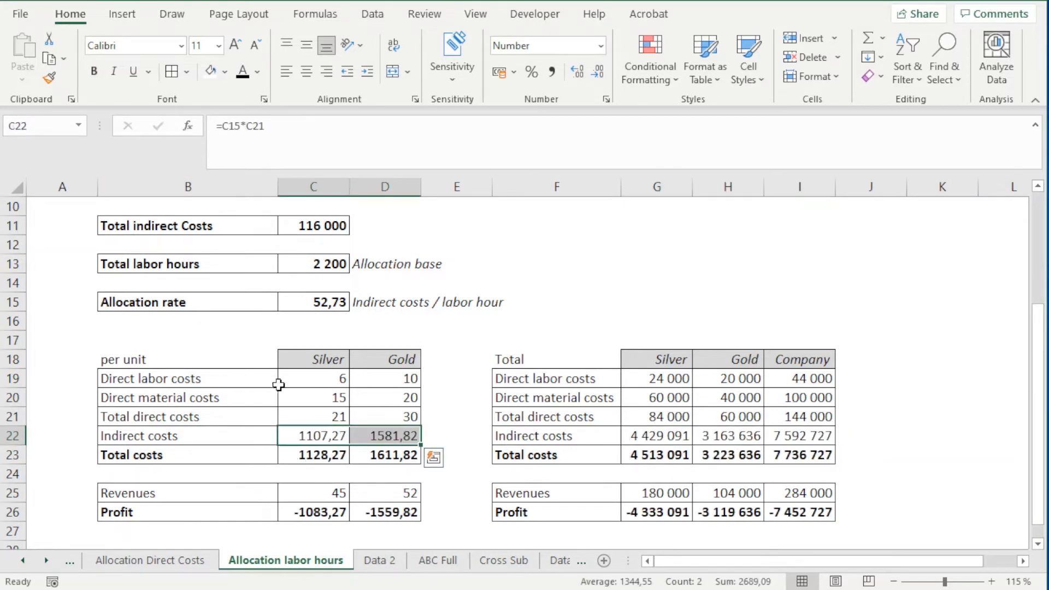
Step: Clear the old indirect cost formulas for Silver and Gold in C22:D22 and G22:H22
scroll(306, 437, up, 2)
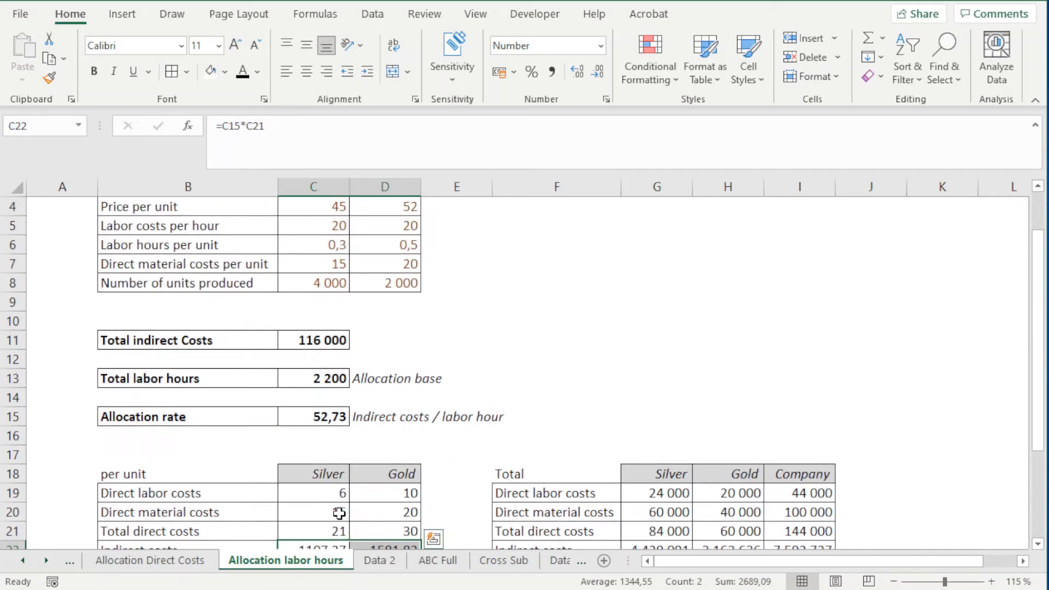
scroll(339, 513, down, 1)
double_click(341, 493)
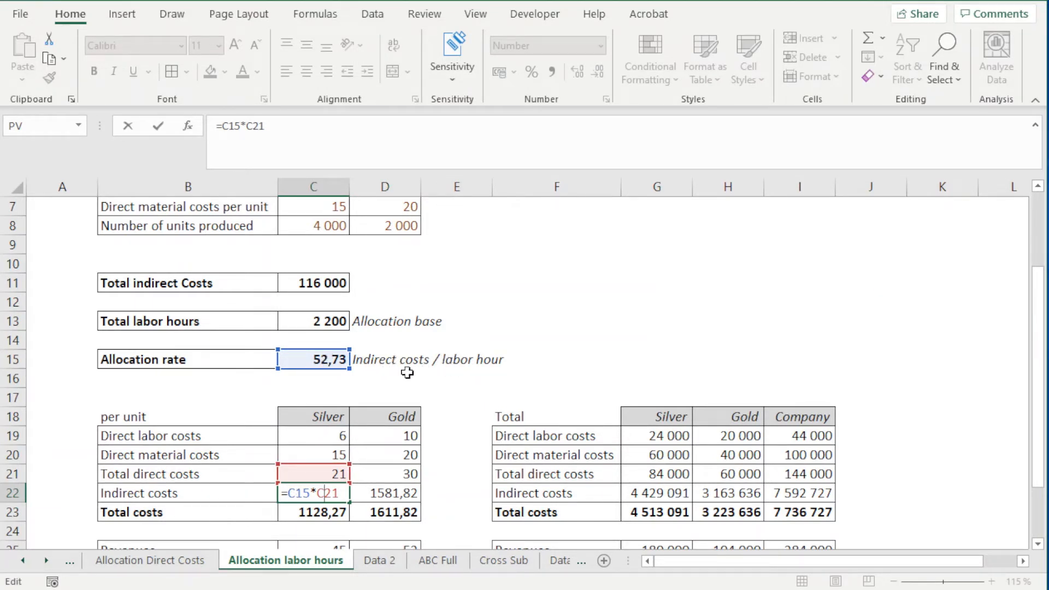
key(Return)
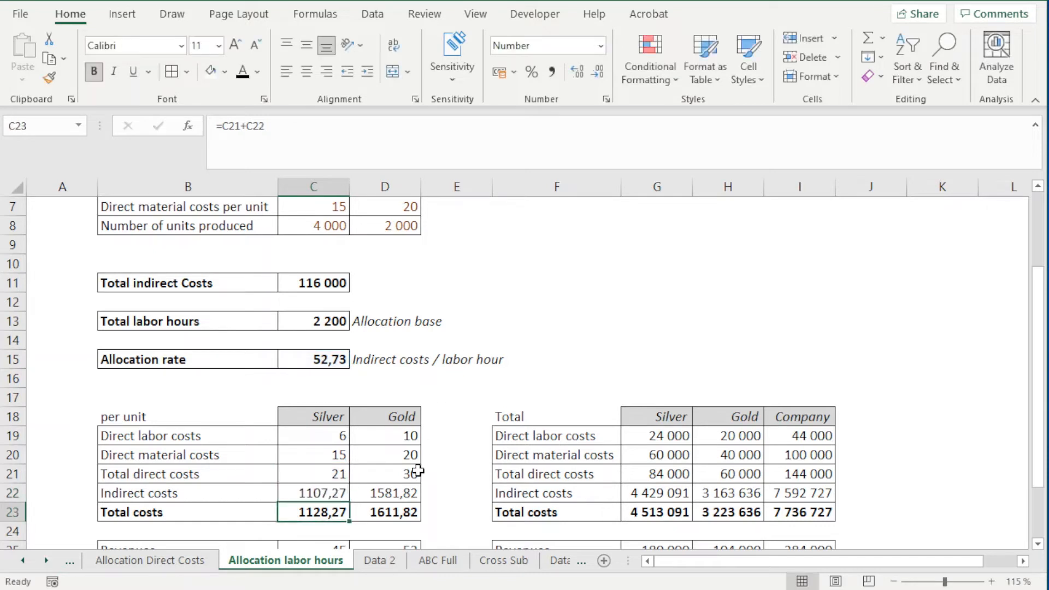
drag(324, 493, 385, 495)
key(Delete)
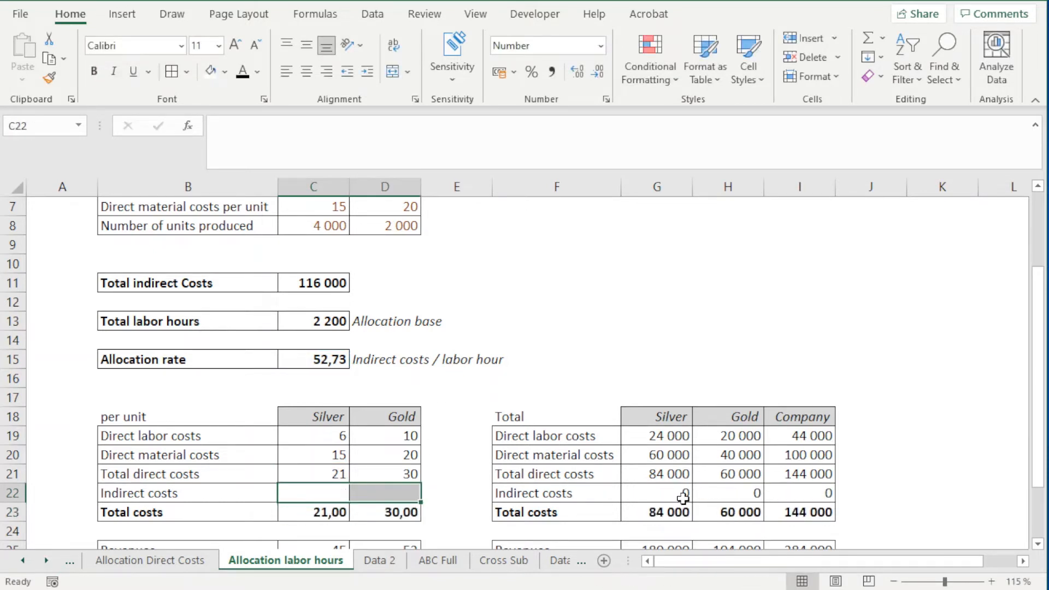
drag(628, 494, 747, 494)
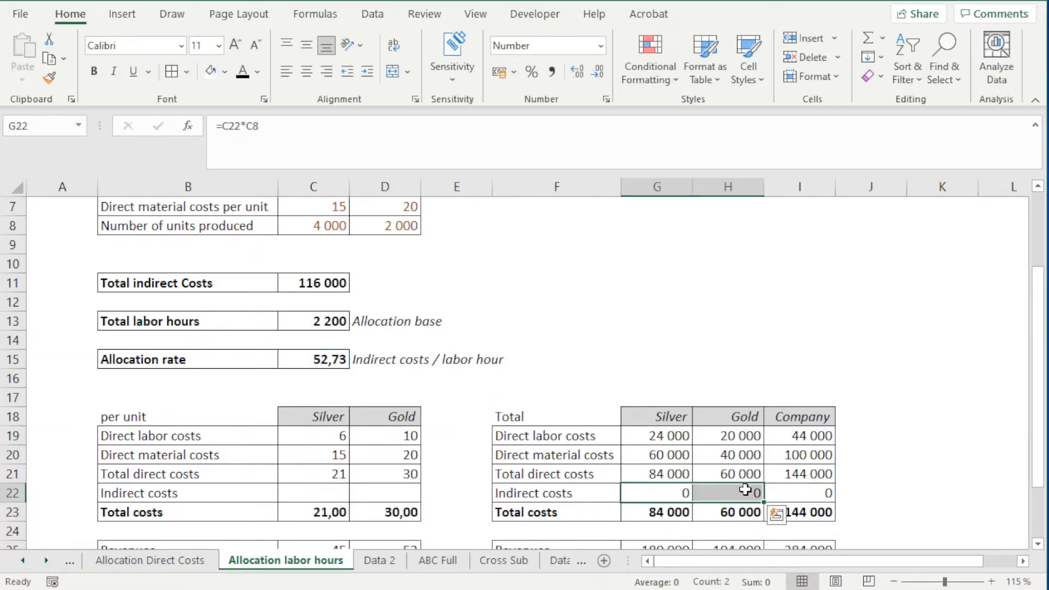
key(Delete)
Step: Calculate Silver's indirect costs per unit in C22 as =C15*C6, multiplying the allocation rate by labor hours per unit
click(310, 496)
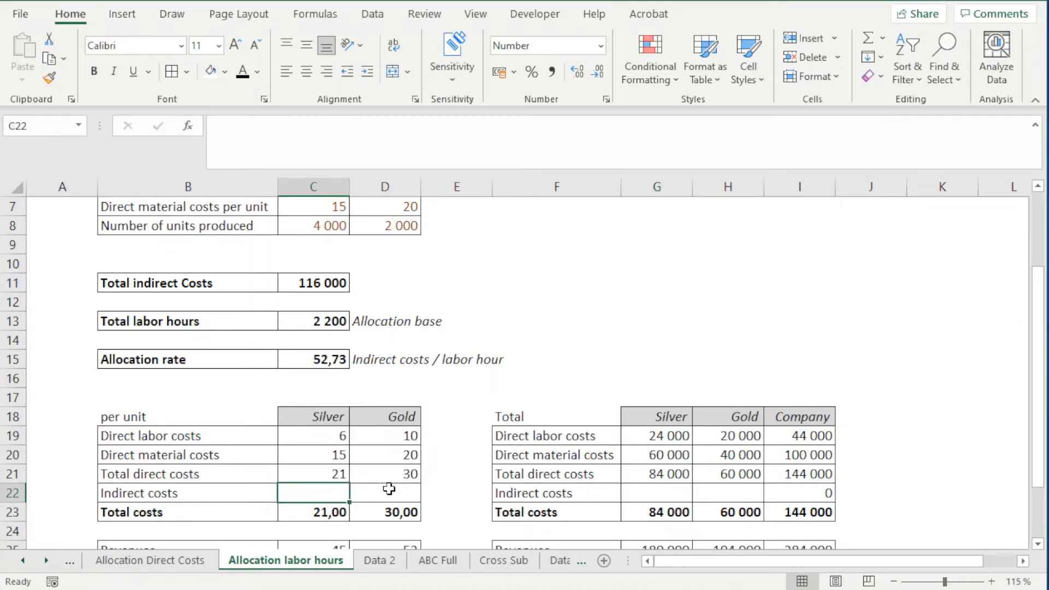
text(=)
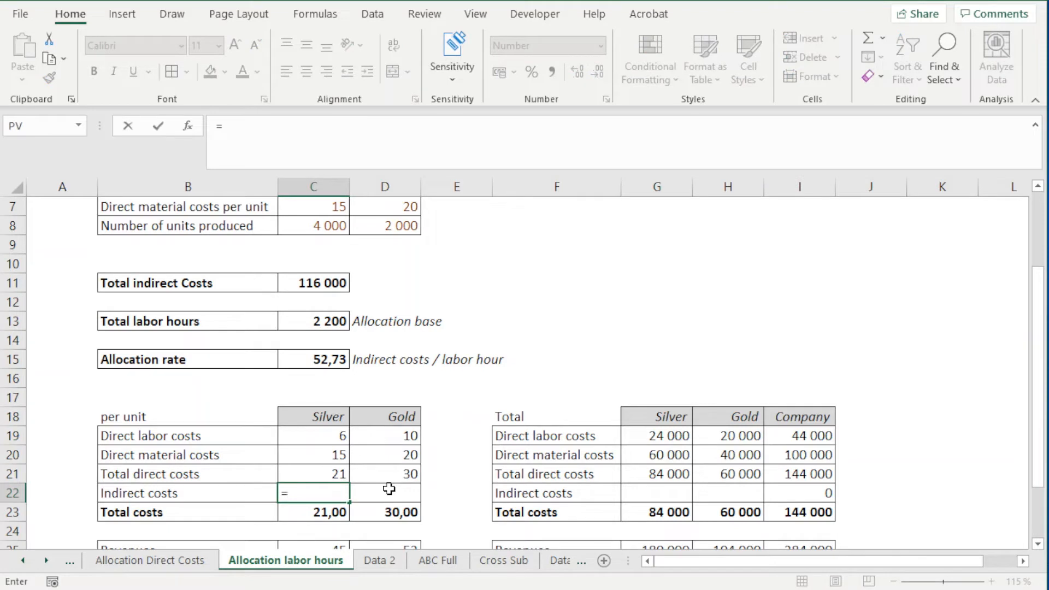
click(333, 359)
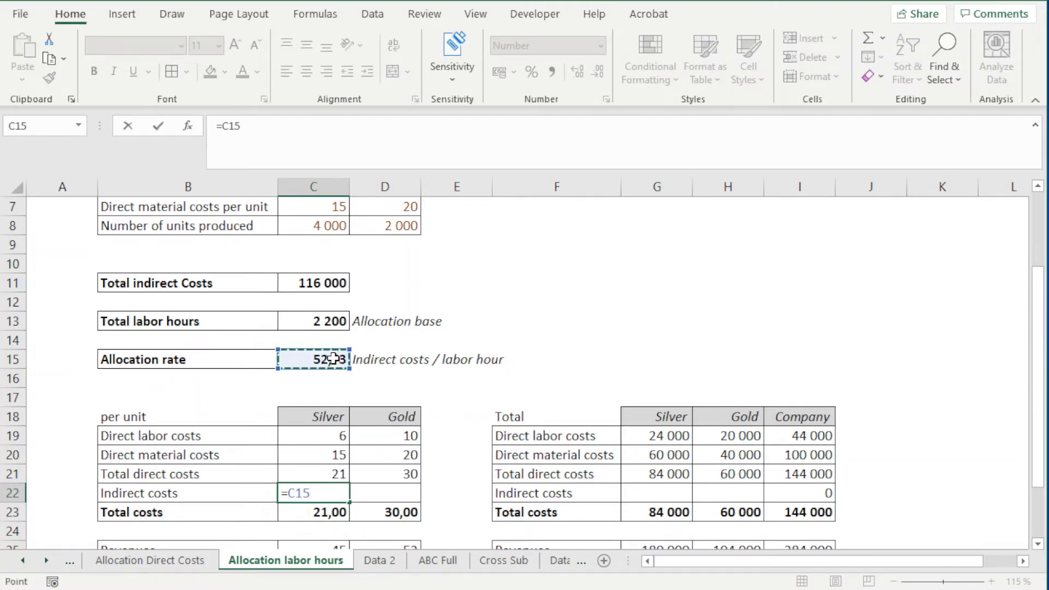
text(*)
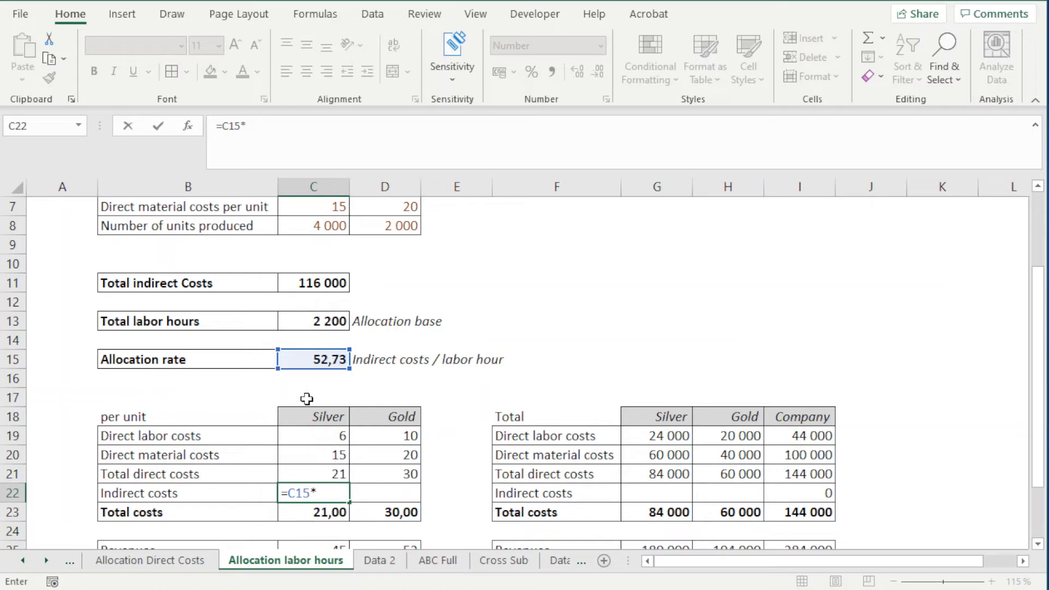
scroll(306, 398, up, 2)
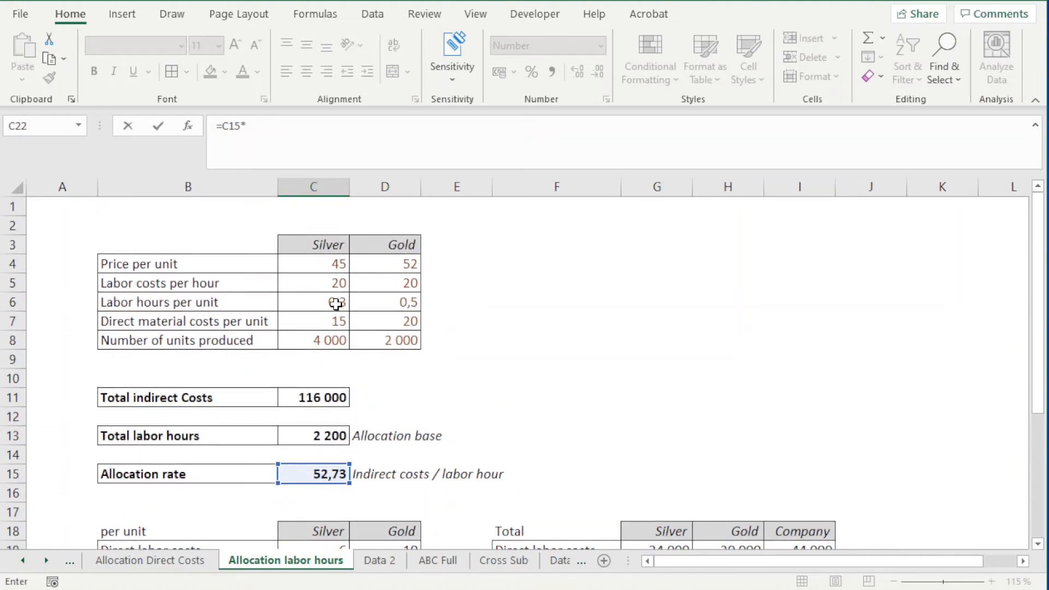
click(336, 304)
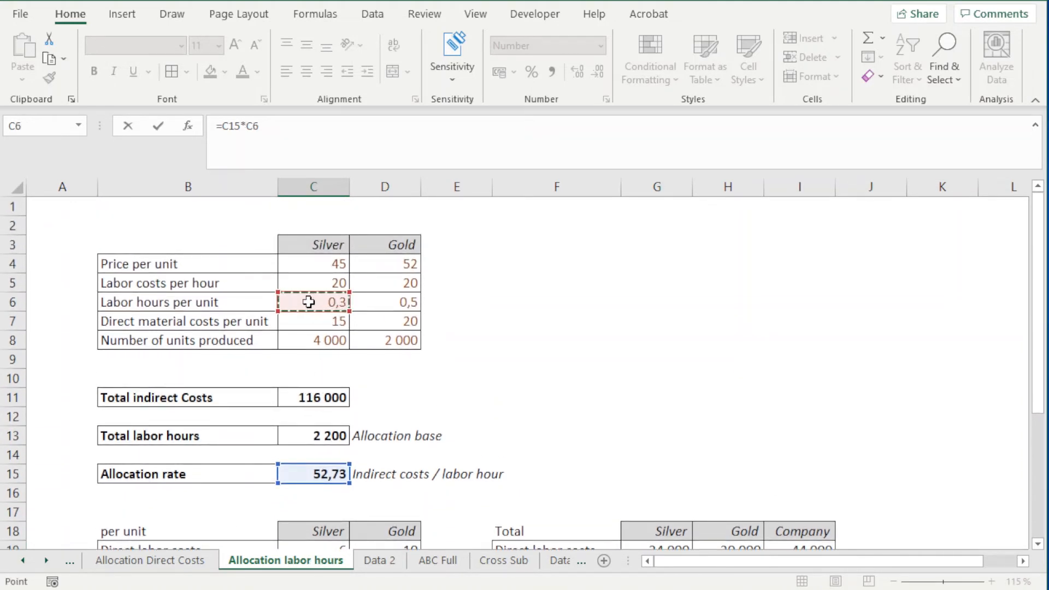
key(Return)
Step: Fill the per-unit indirect cost formula across to Gold in D22 and correct its rate reference so it reads =C15*D6
click(340, 518)
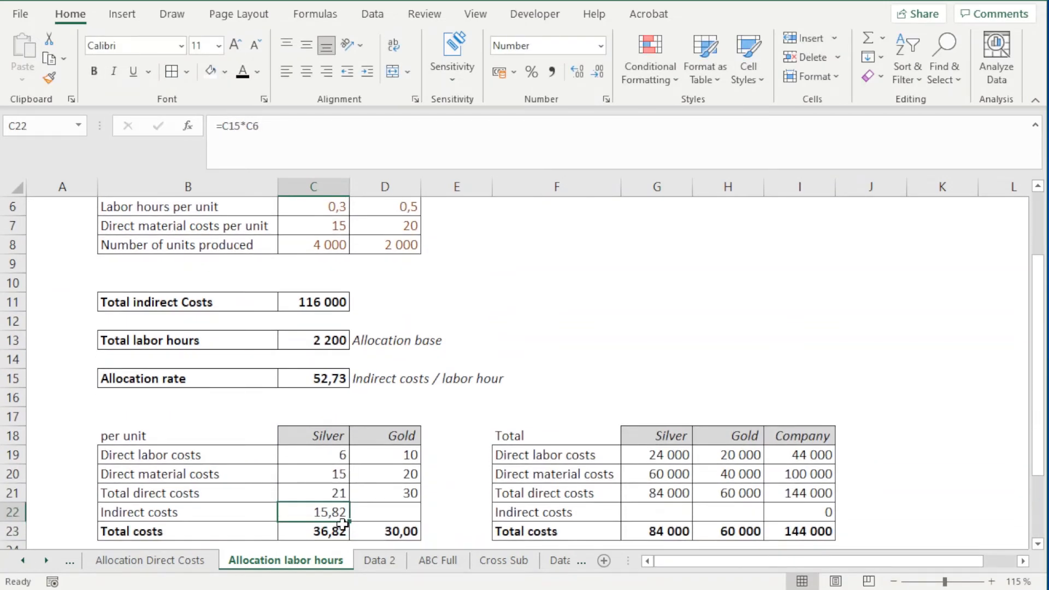
drag(351, 520, 404, 514)
scroll(405, 453, down, 1)
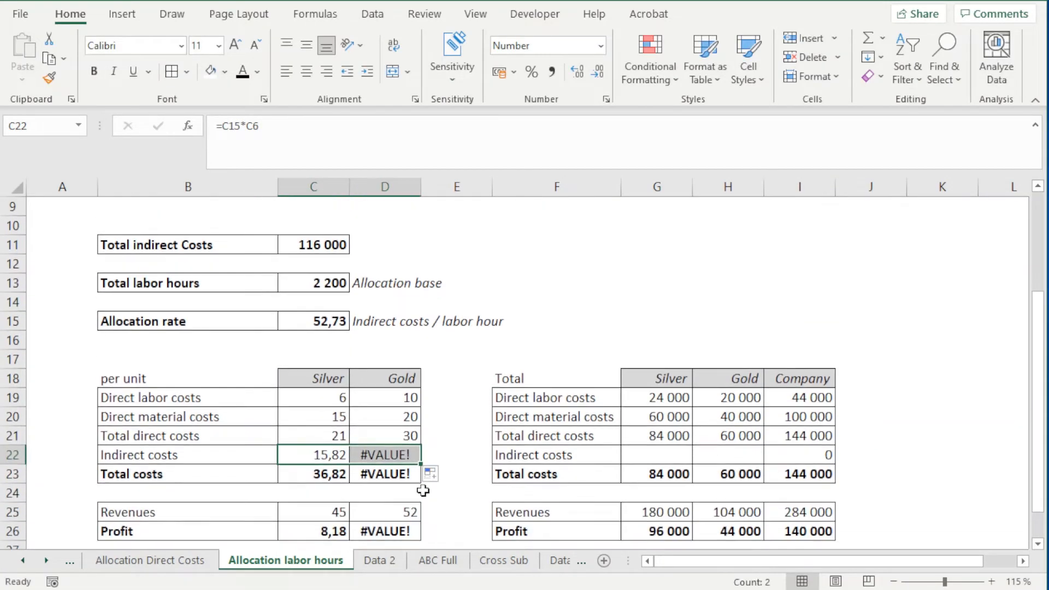
double_click(384, 455)
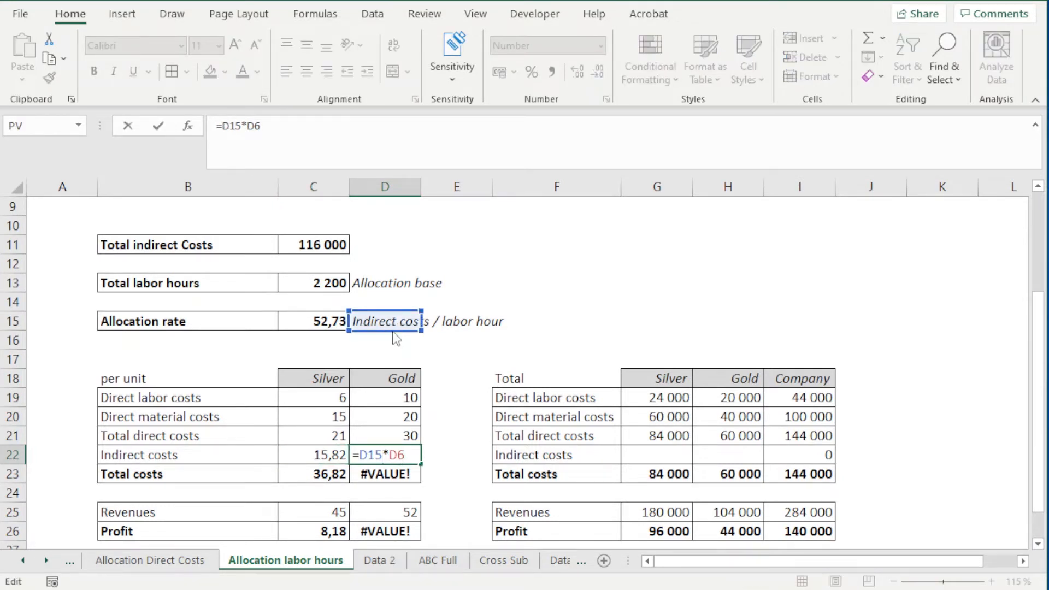
drag(392, 331, 353, 331)
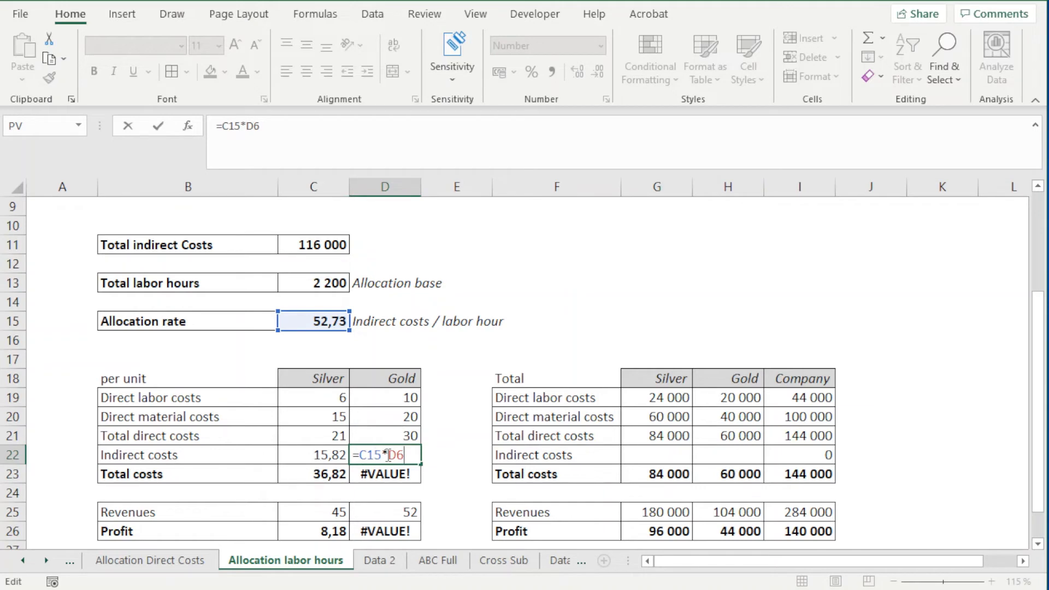
scroll(285, 435, up, 3)
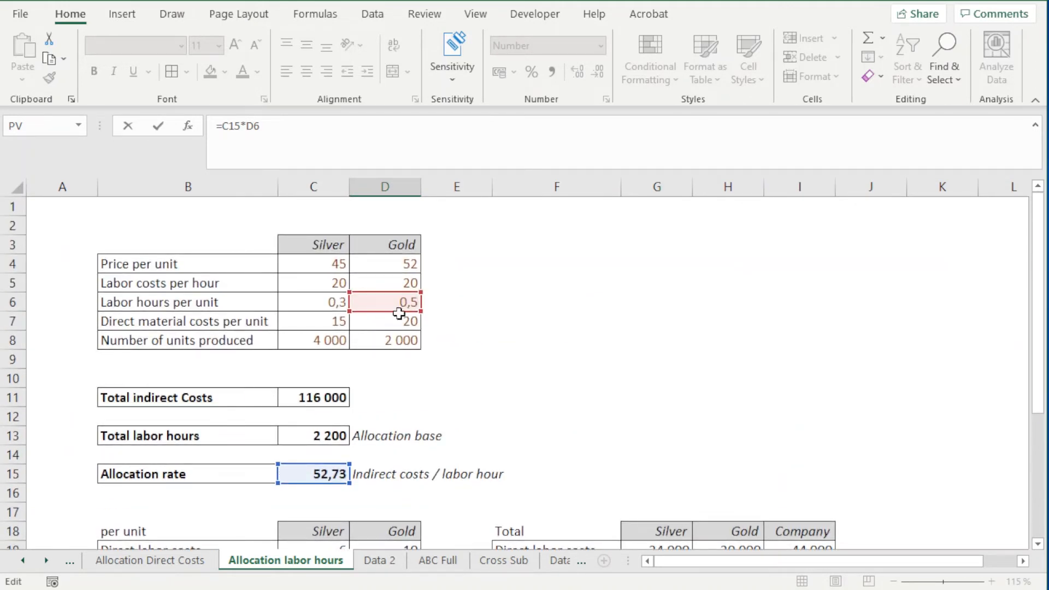
scroll(407, 312, down, 3)
key(Return)
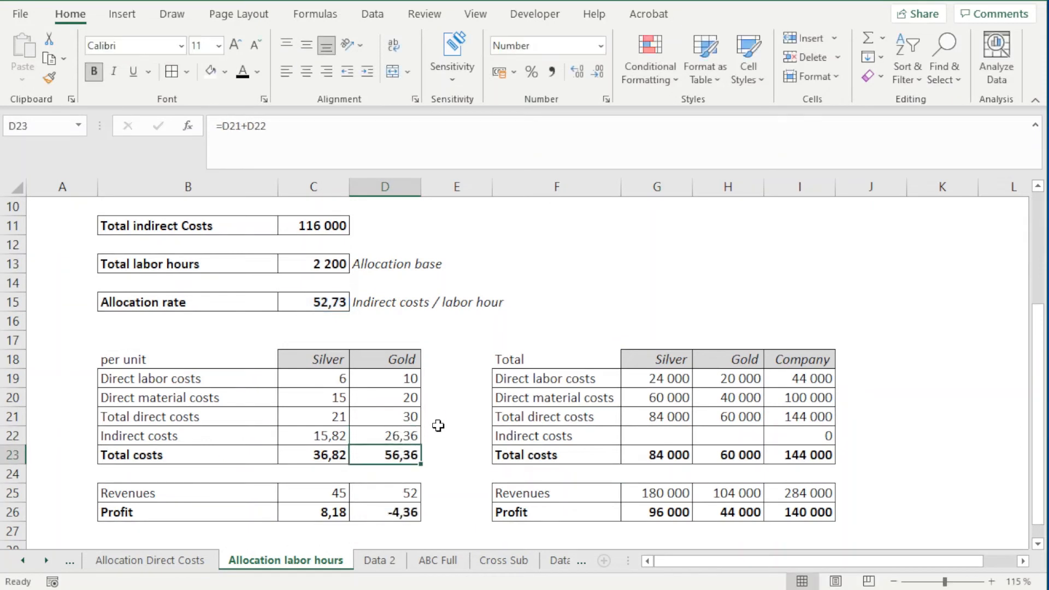
Step: Calculate Silver's total indirect costs in G22 as =C22*C8, multiplying the per-unit cost by units produced
click(673, 436)
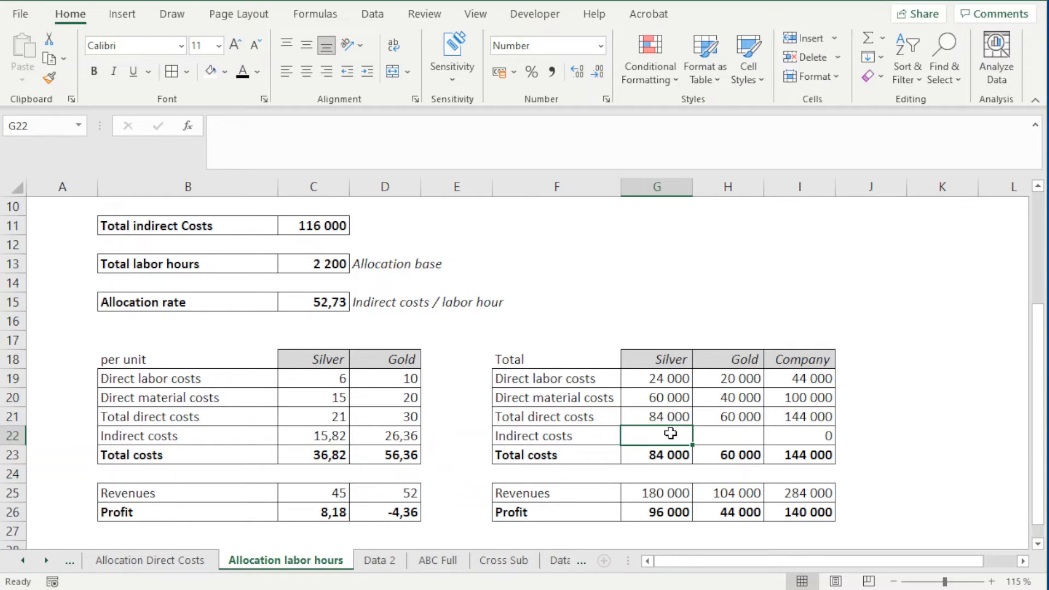
text(=)
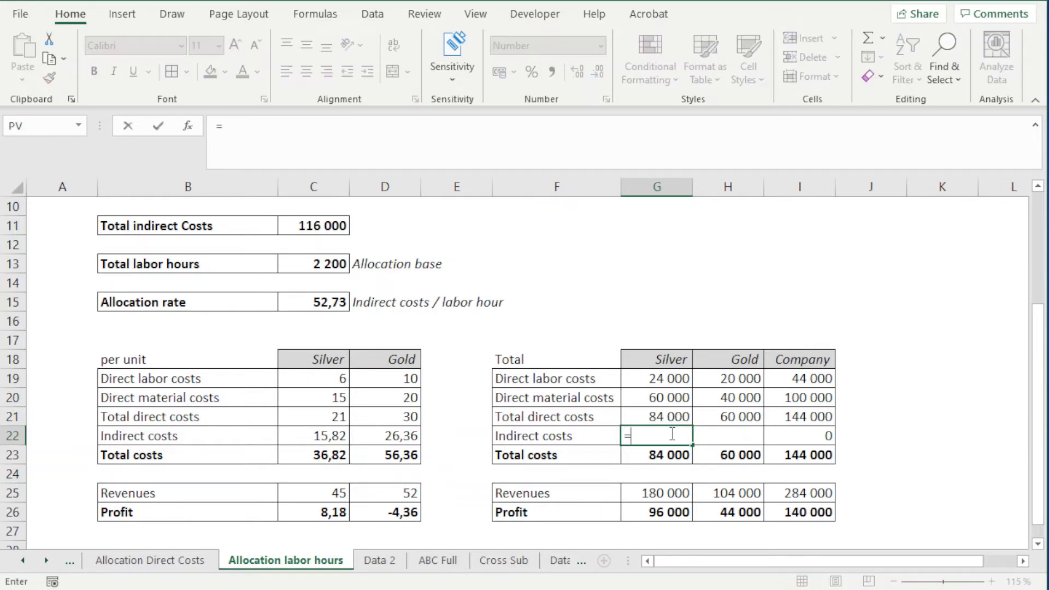
click(334, 436)
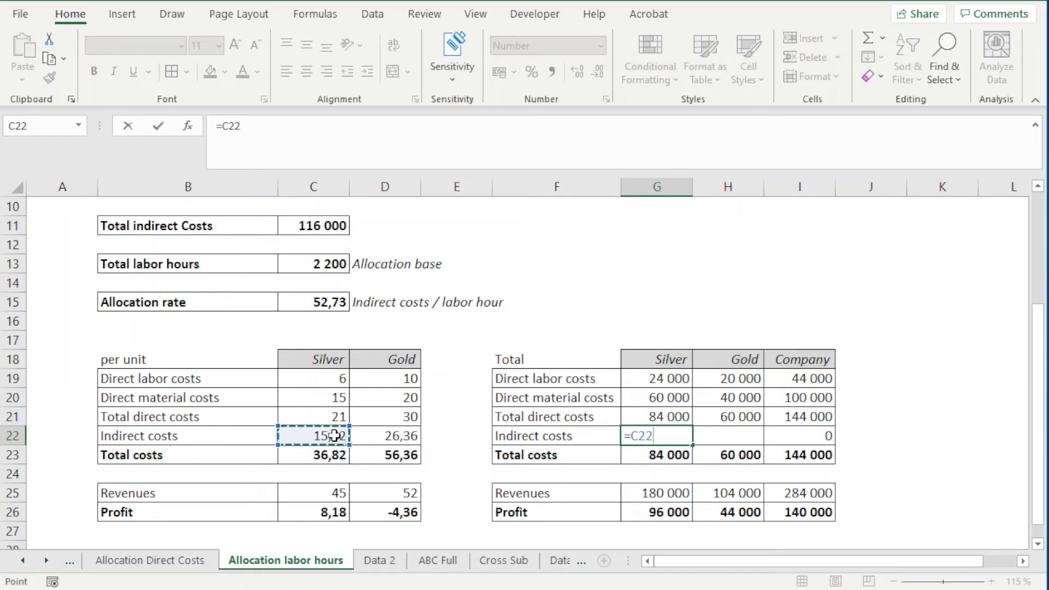
text(*)
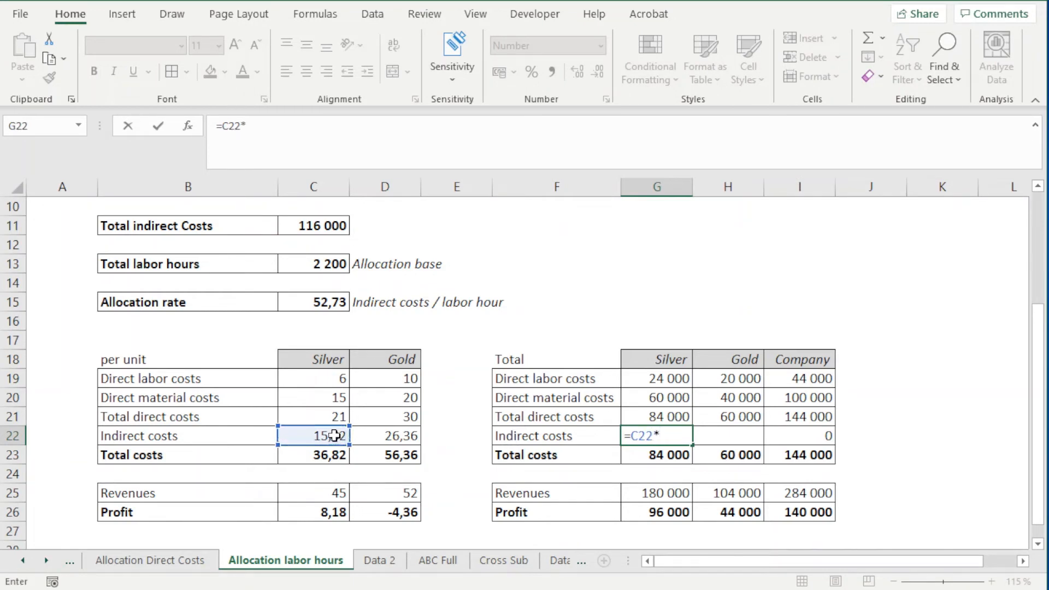
scroll(306, 444, up, 3)
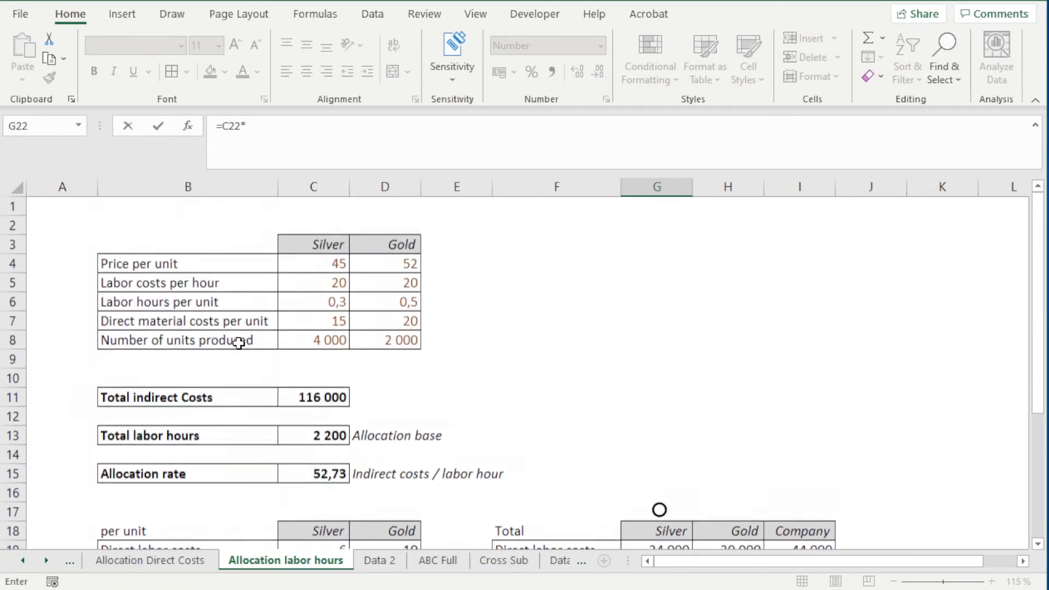
click(320, 341)
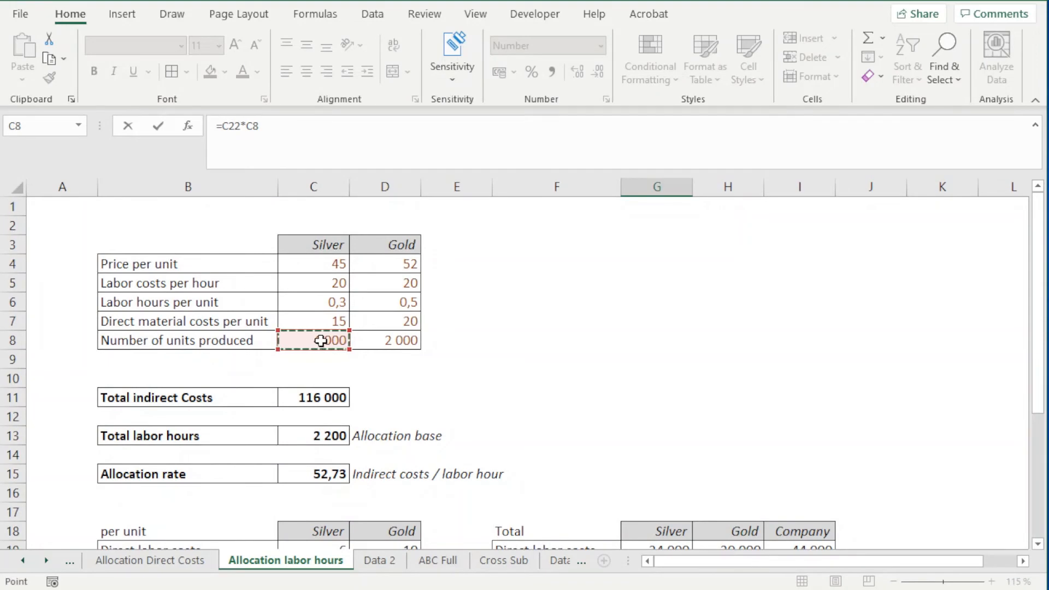
key(Return)
Step: Fill the total indirect cost formula from G22 across to Gold in H22
click(681, 461)
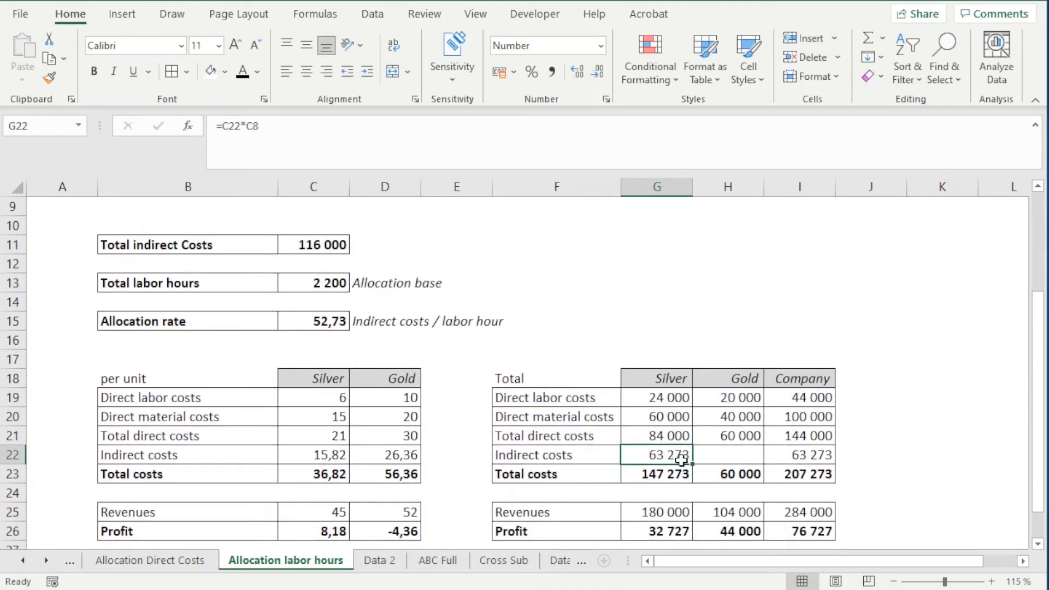
drag(692, 464, 750, 459)
scroll(780, 480, down, 1)
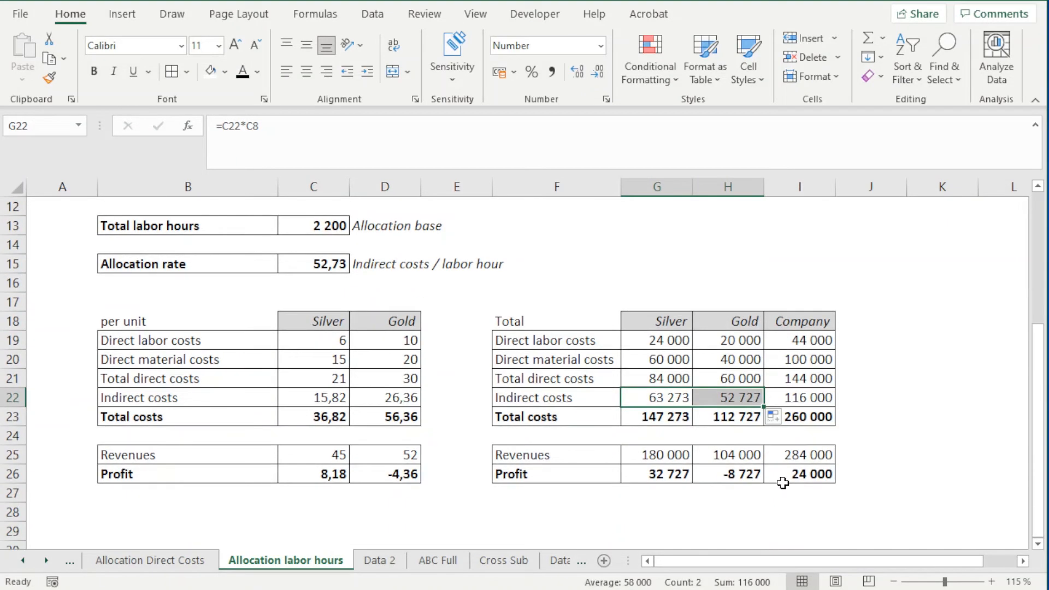
click(897, 396)
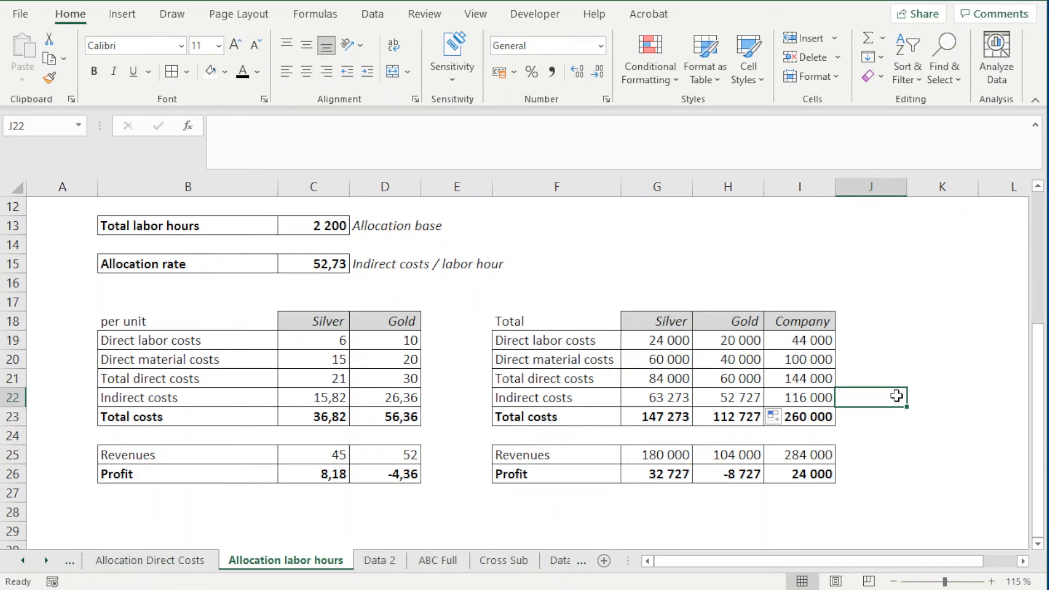
click(909, 415)
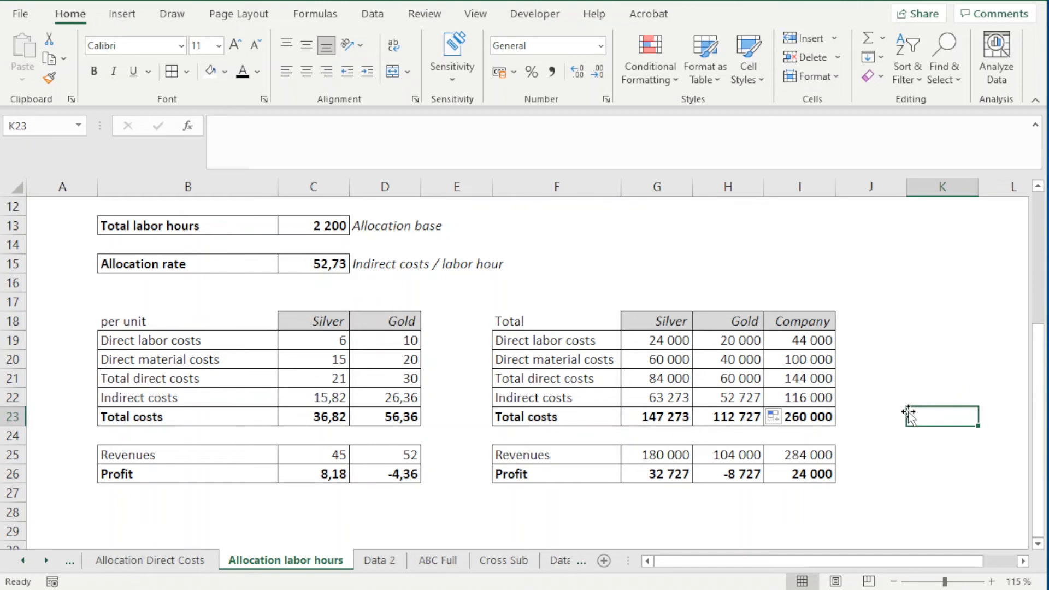
Step: Go to the Allocation Direct Costs sheet and examine Silver's per-unit profit in C26 for comparison
click(196, 567)
scroll(328, 491, down, 2)
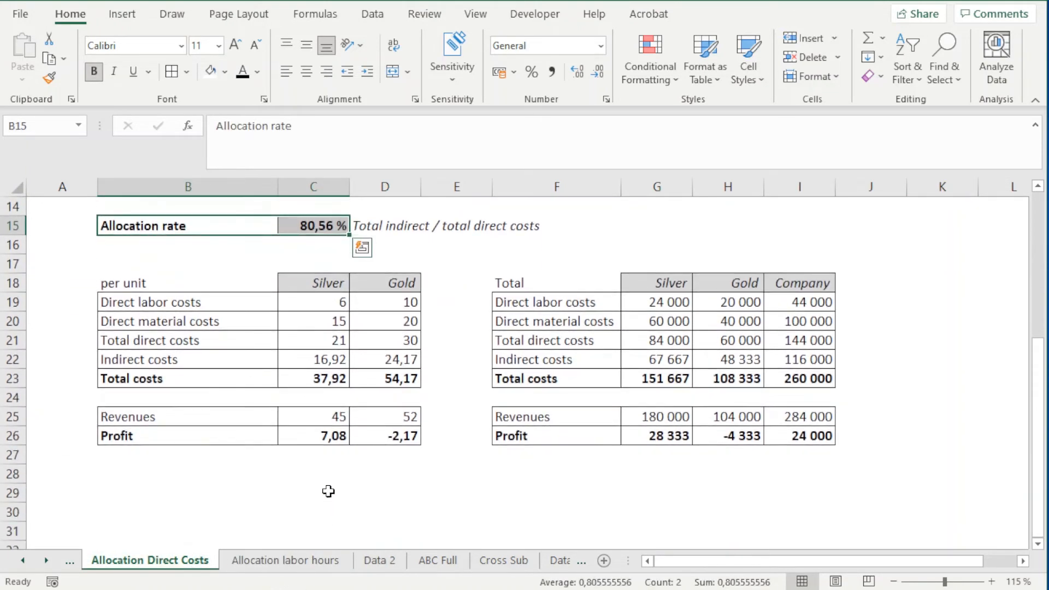
click(319, 438)
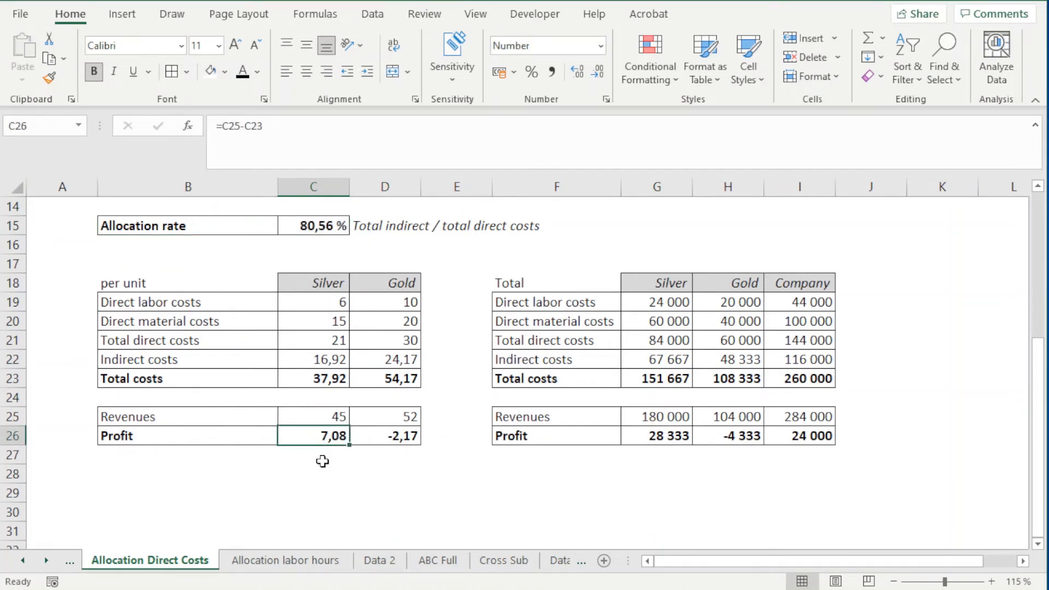
Step: Compare Silver's per-unit costs and profit in C18:C26 on the Allocation Direct Costs sheet with its per-unit profit on the Allocation labor hours sheet
drag(334, 281, 331, 437)
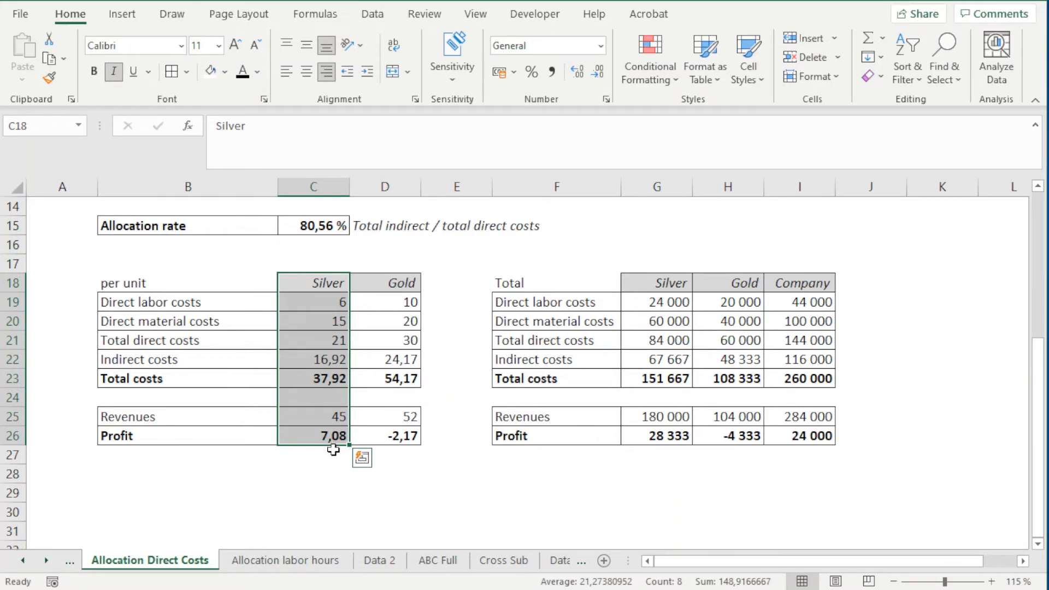
click(279, 562)
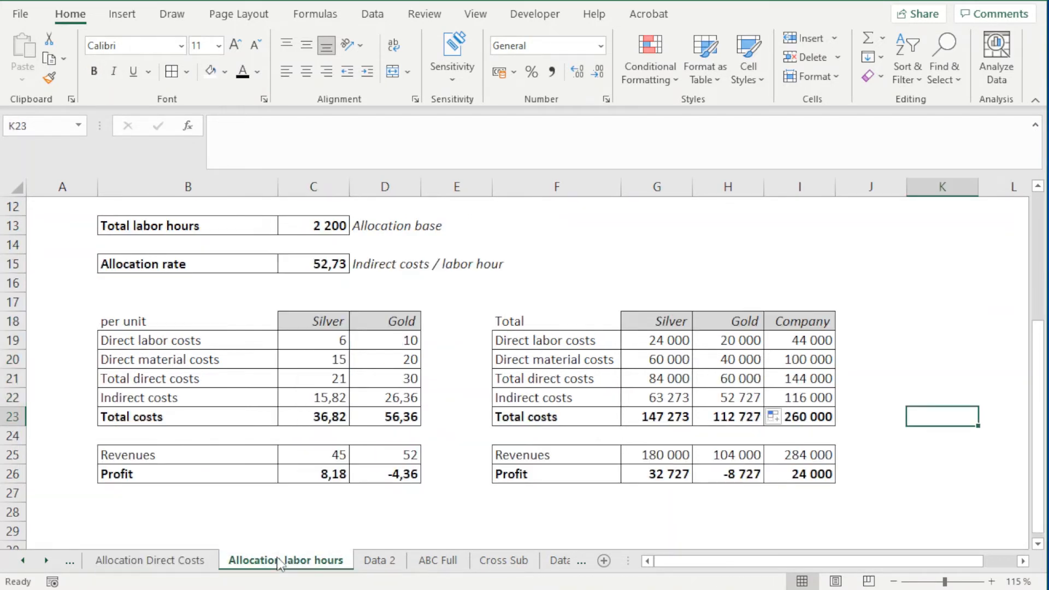
click(325, 473)
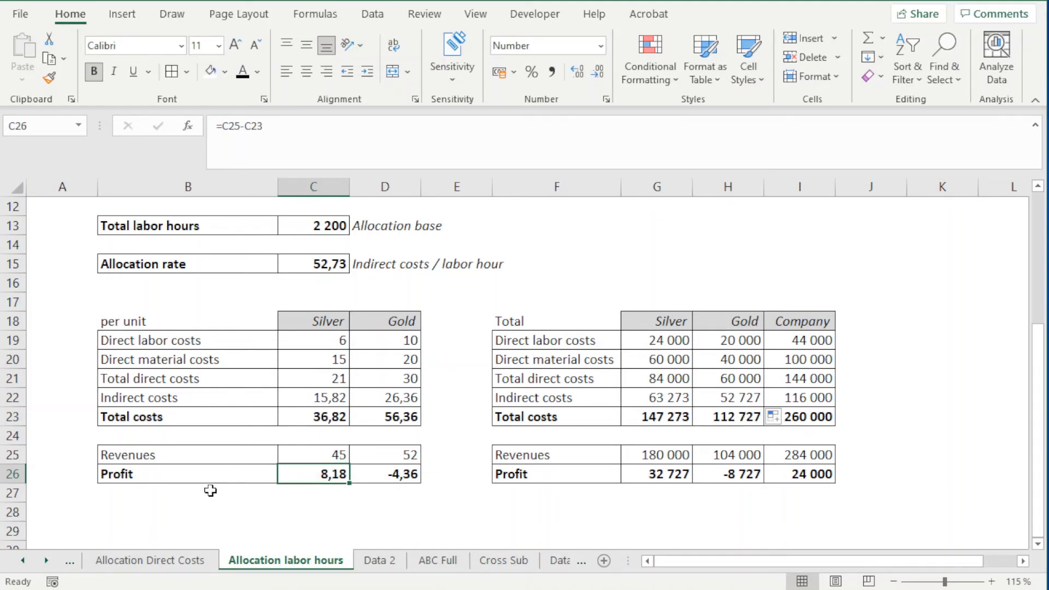
Step: Compare Gold's per-unit costs and profit in column D between the Allocation Direct Costs and Allocation labor hours sheets
click(178, 564)
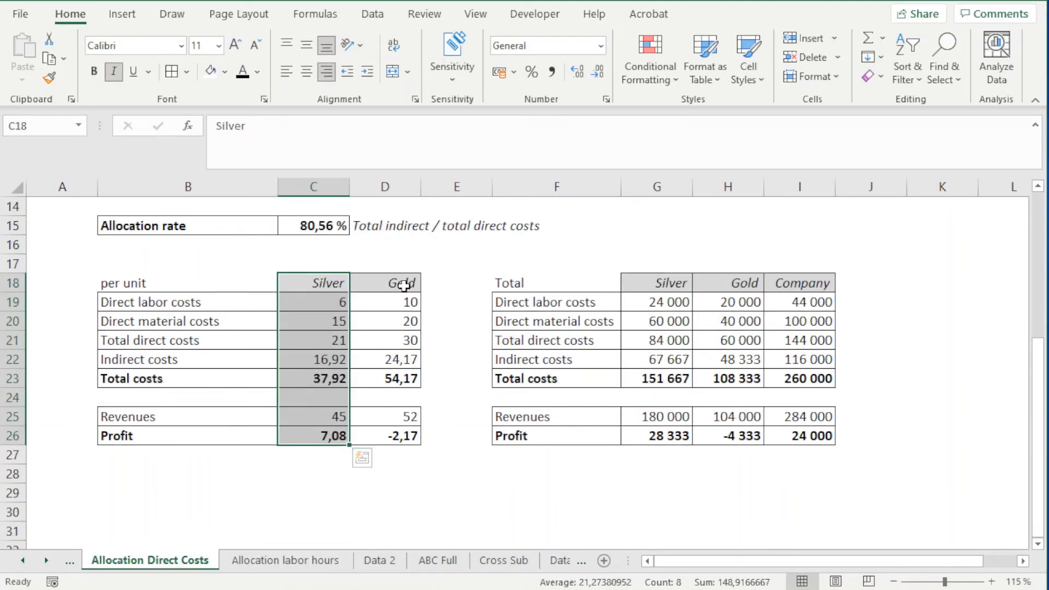
drag(403, 284, 409, 435)
click(382, 474)
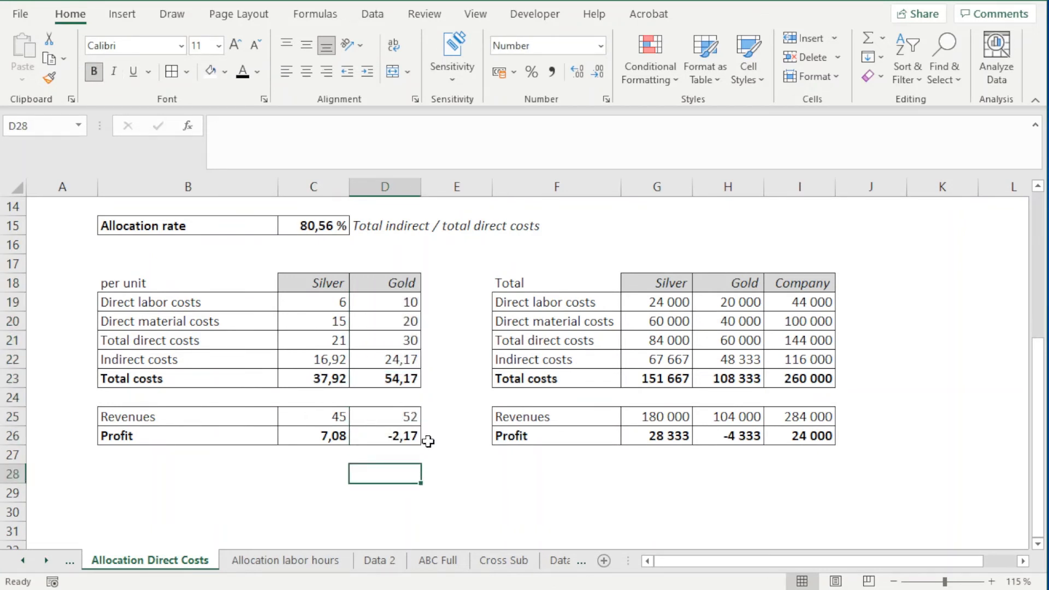
click(252, 570)
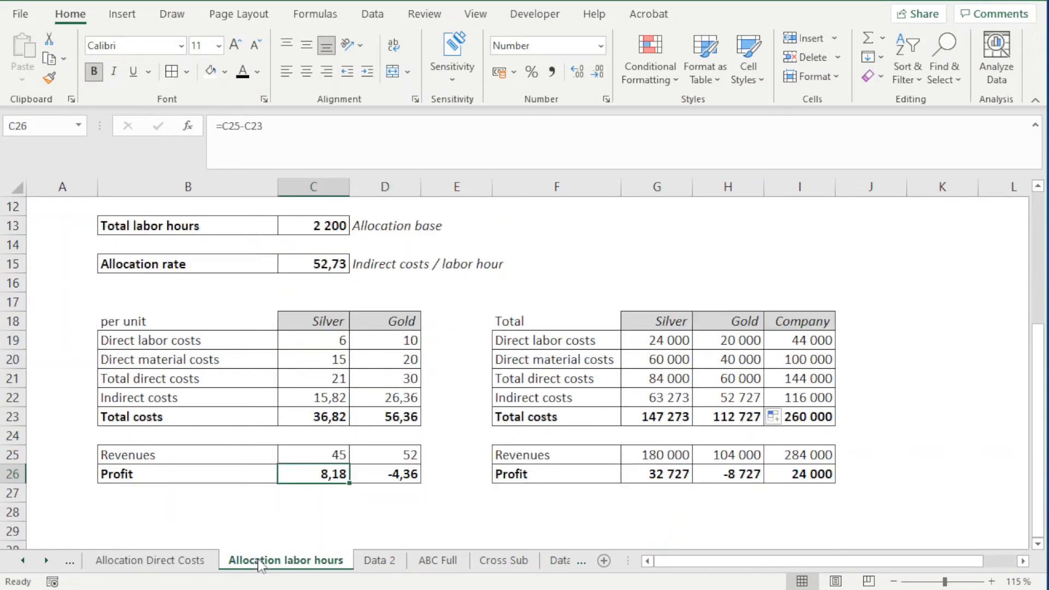
drag(404, 316, 404, 474)
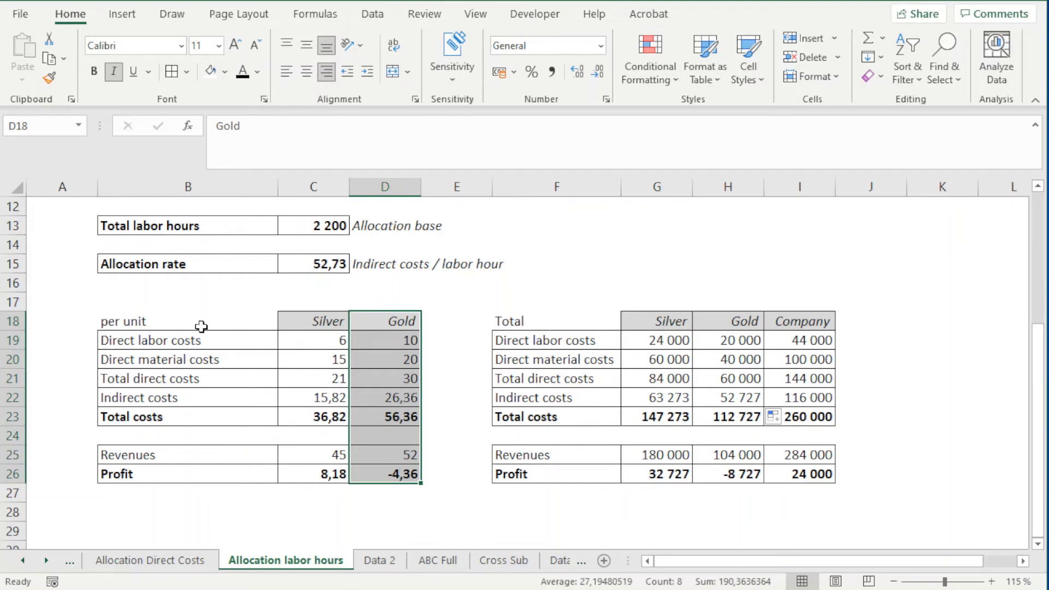
Step: Examine the allocation bases in row 13: total labor hours on the labor hours sheet and total direct costs on the direct costs sheet
scroll(212, 455, up, 1)
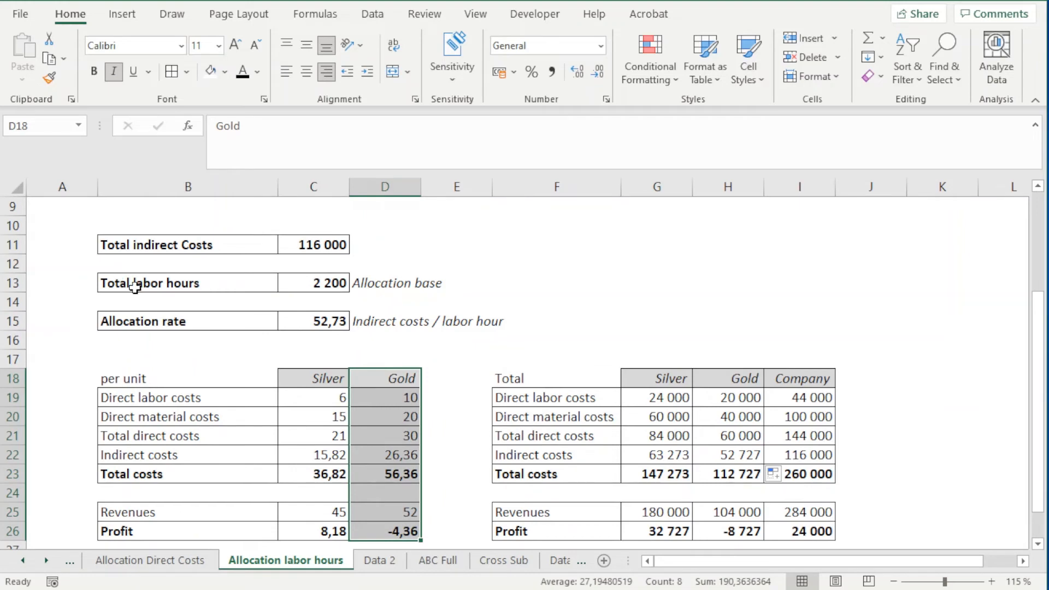
drag(122, 283, 375, 281)
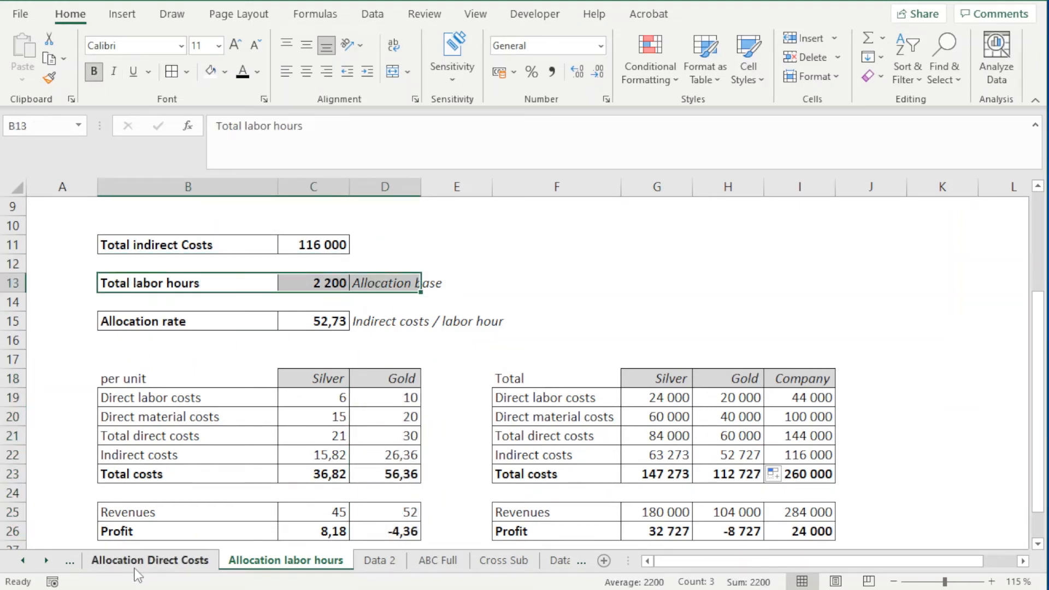
click(135, 568)
scroll(169, 322, up, 2)
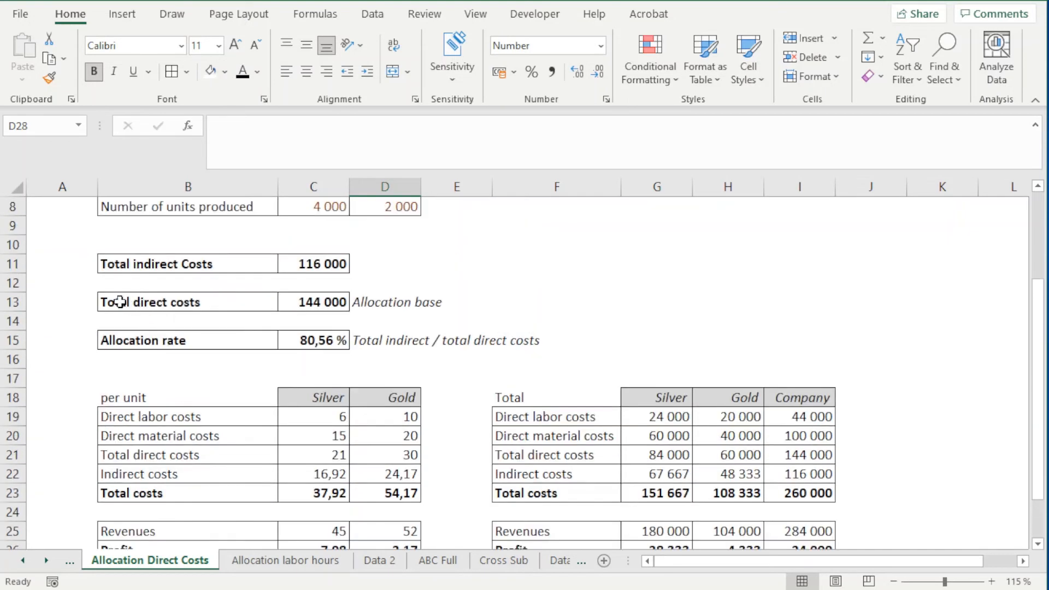
drag(119, 301, 346, 301)
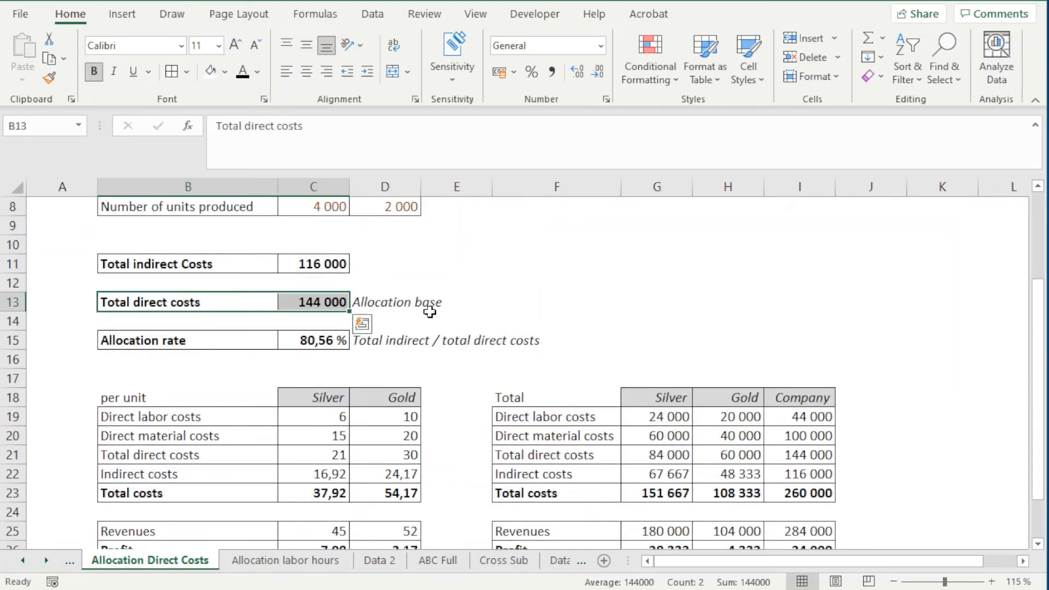
Step: Check Silver's per-unit profit in C26 on the direct costs sheet against the Allocation labor hours sheet
scroll(295, 468, down, 2)
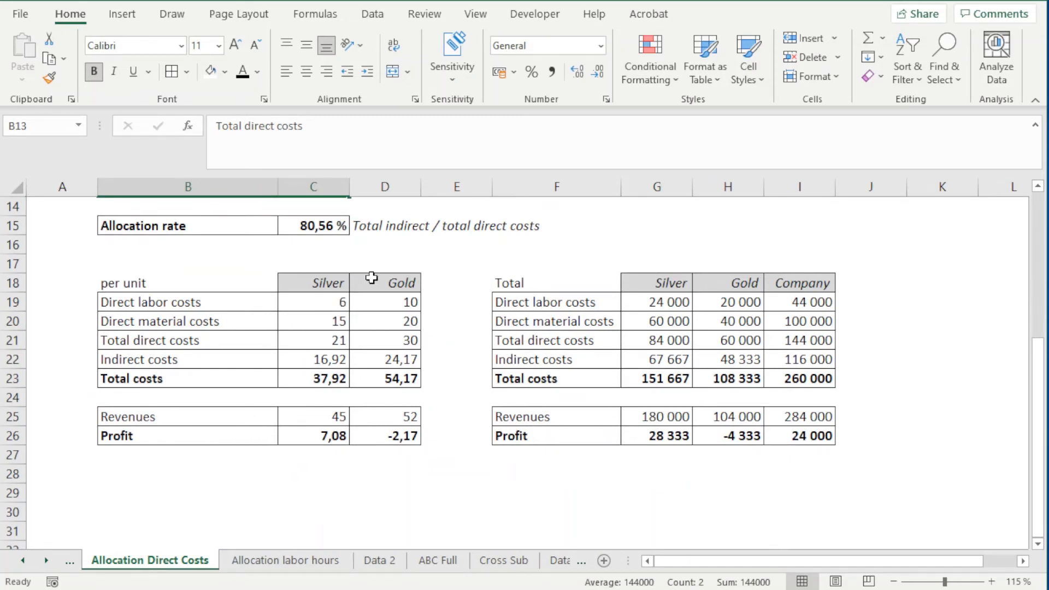
click(304, 441)
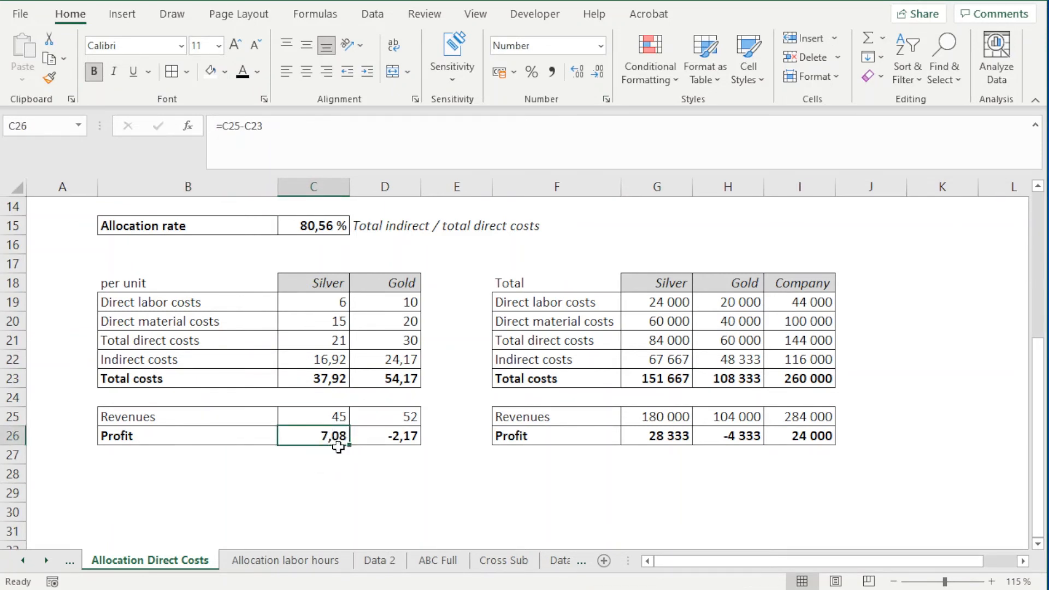
click(289, 561)
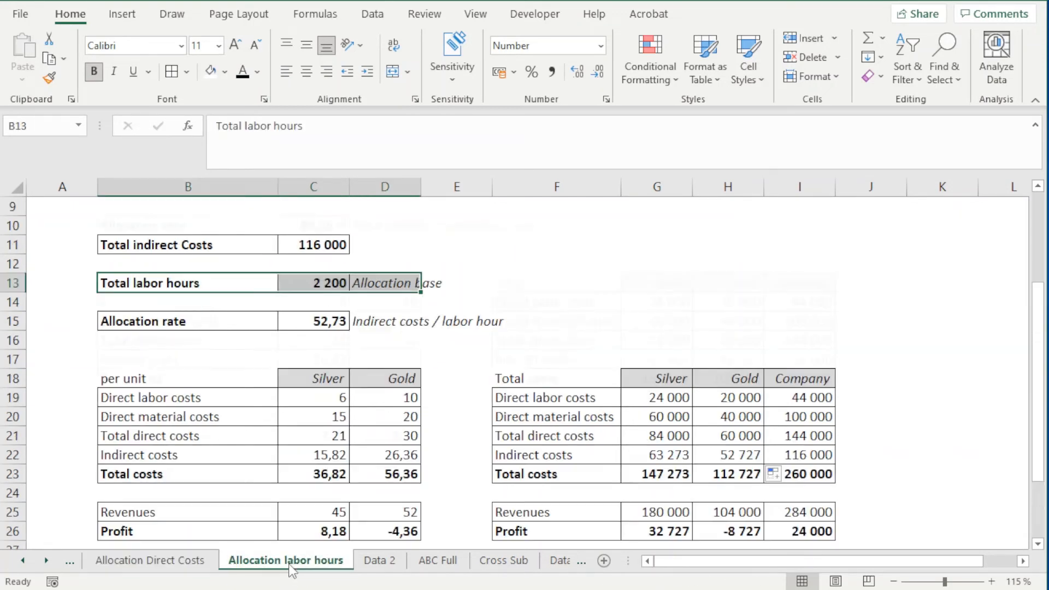
Step: Review Gold's column D18:D26 on the direct costs sheet and check its per-unit profit against D26 on the labor hours sheet
click(176, 564)
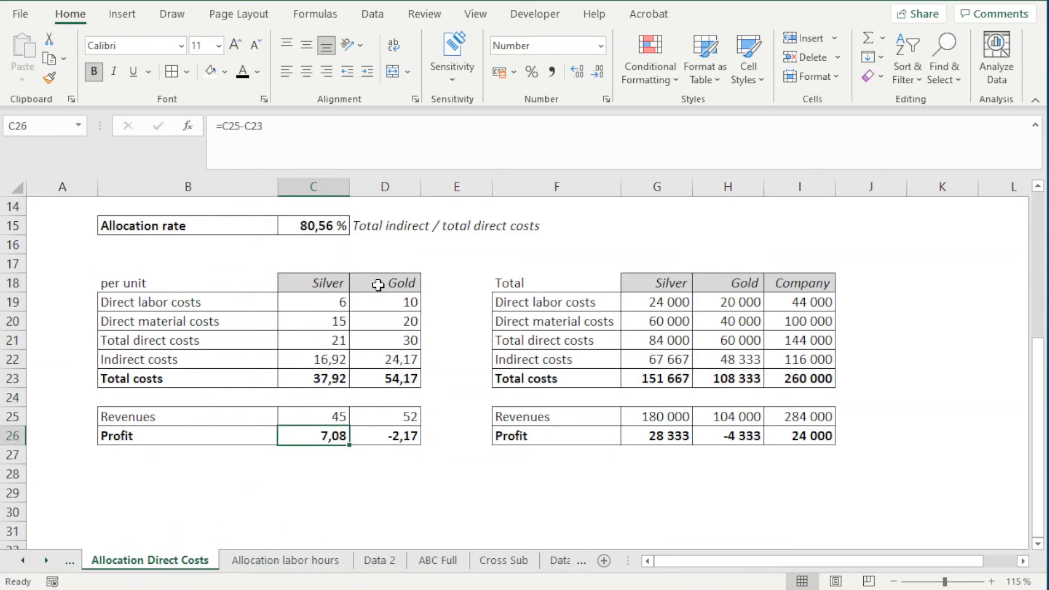
drag(378, 285, 413, 440)
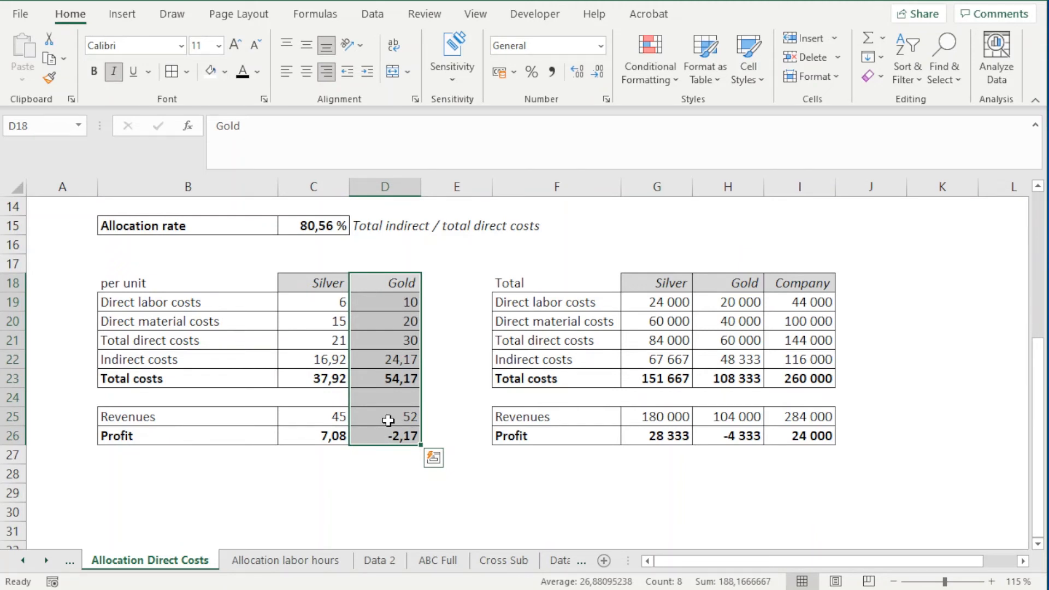
click(293, 559)
click(395, 518)
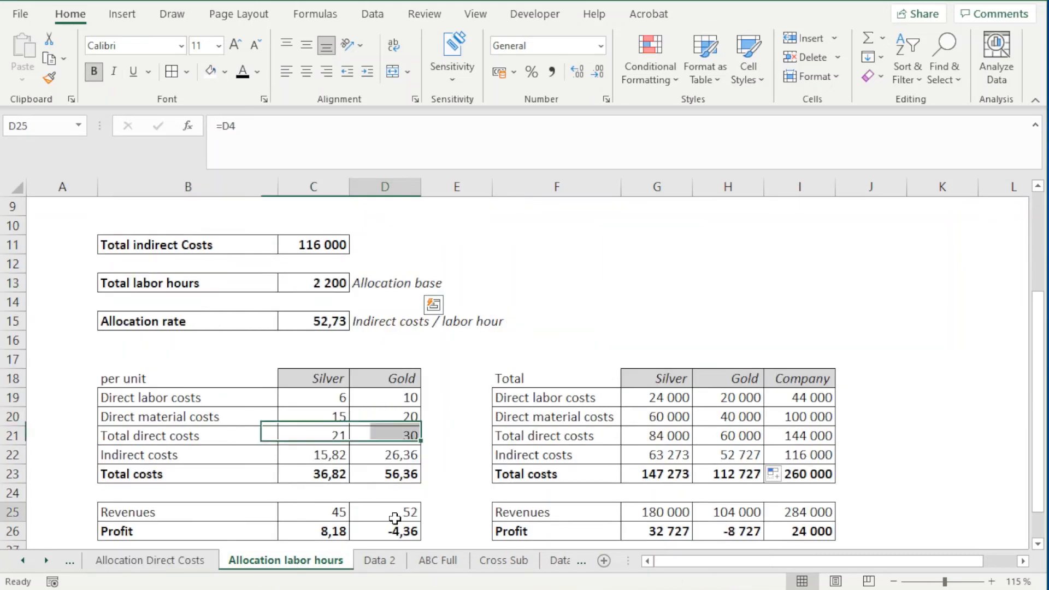
click(392, 531)
scroll(390, 524, down, 1)
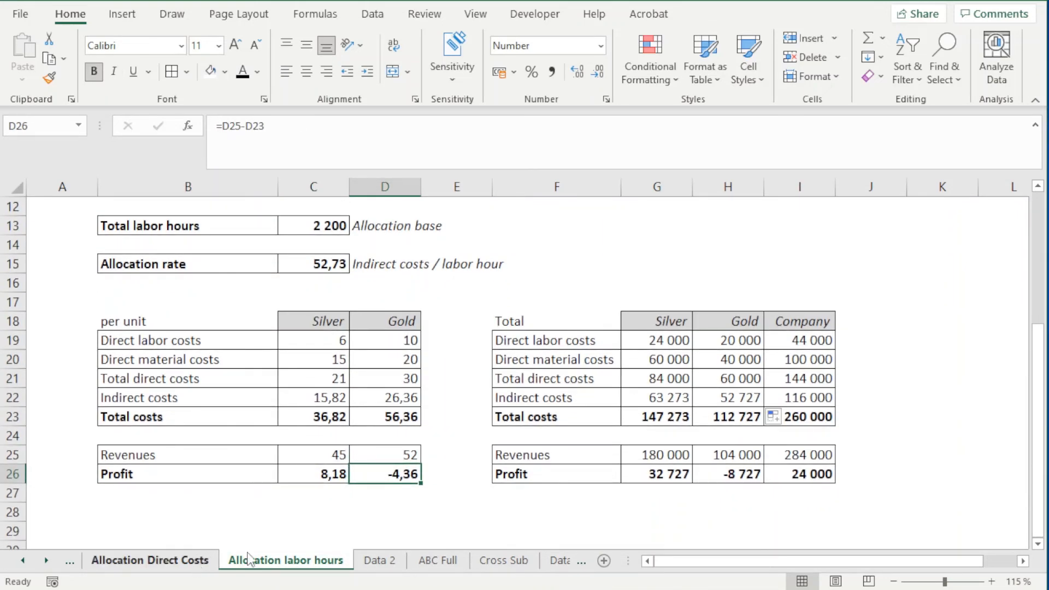
click(185, 563)
click(277, 563)
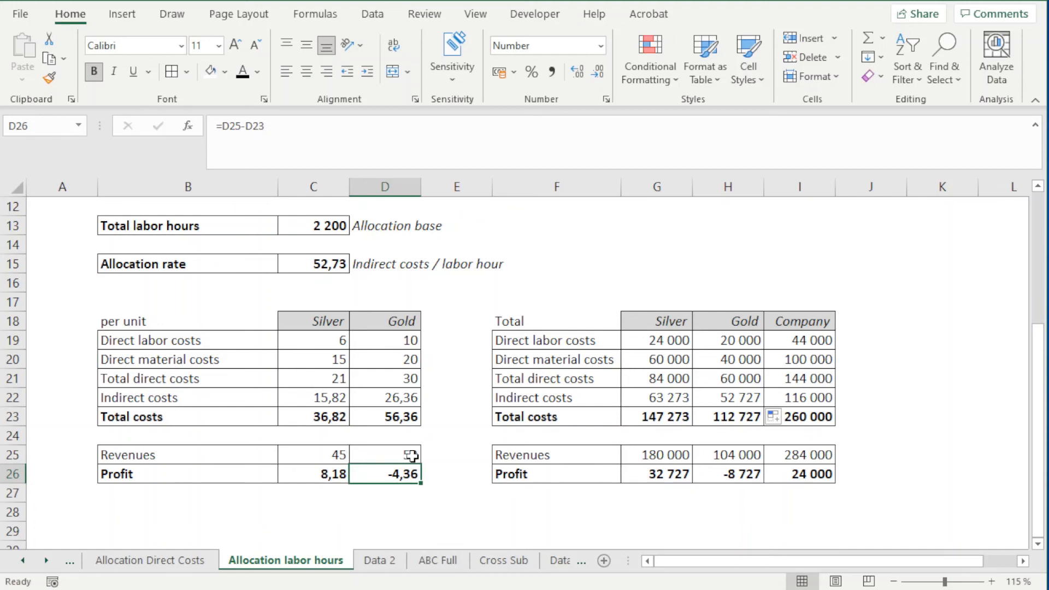
Step: Examine the per-unit indirect costs in row 22 together with the total labor hours base in row 13 on the labor hours sheet
scroll(368, 470, up, 3)
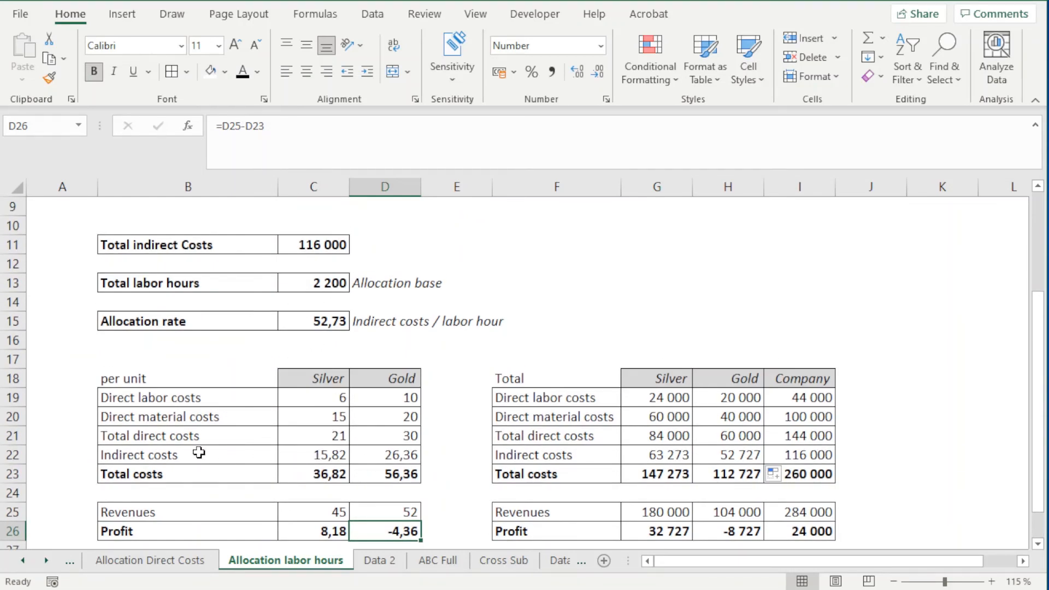
click(109, 458)
drag(109, 458, 400, 457)
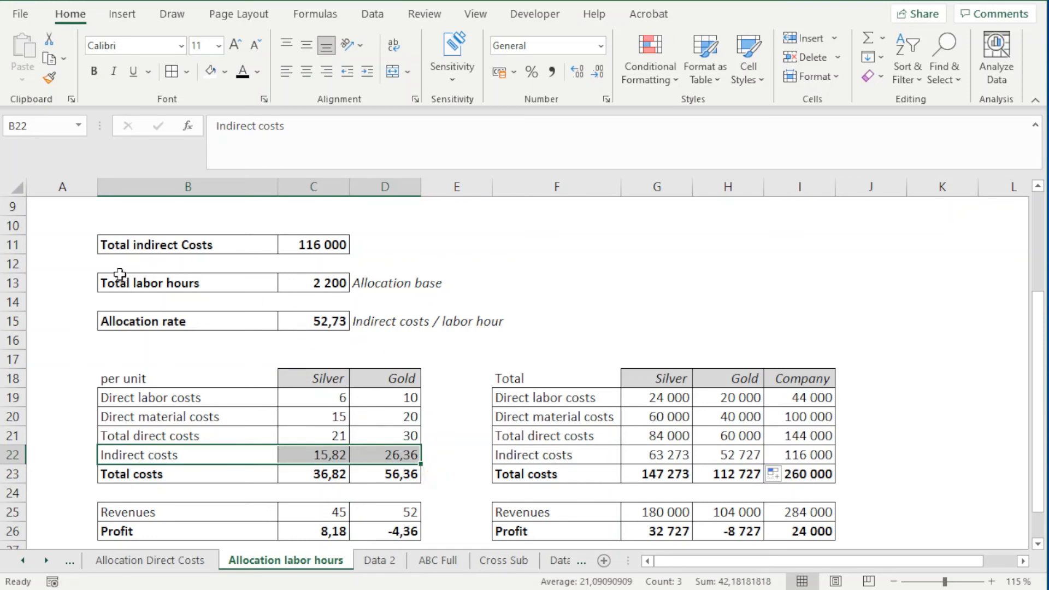
click(204, 284)
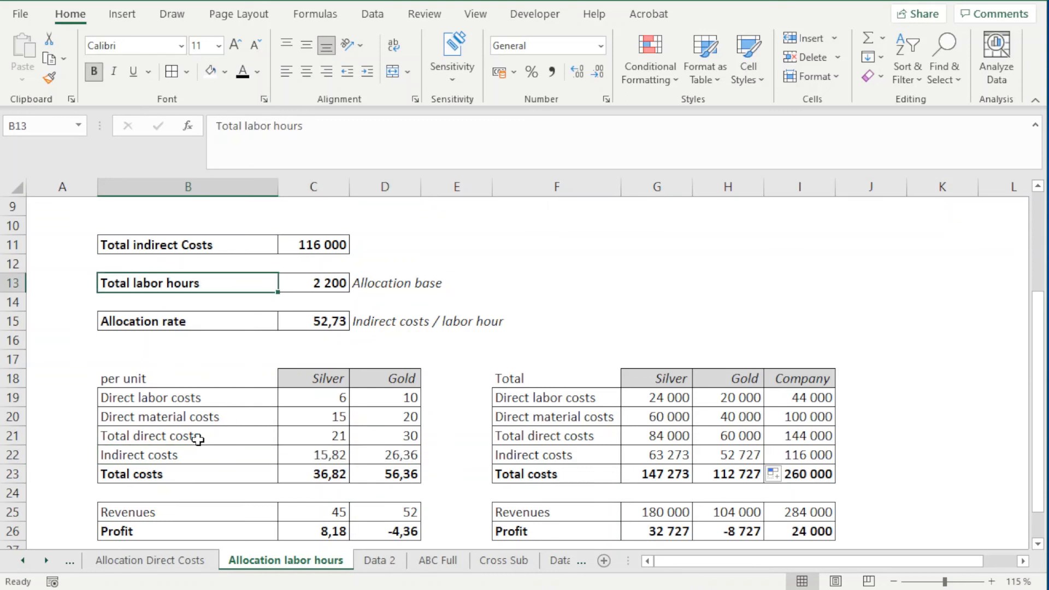
drag(164, 458, 362, 456)
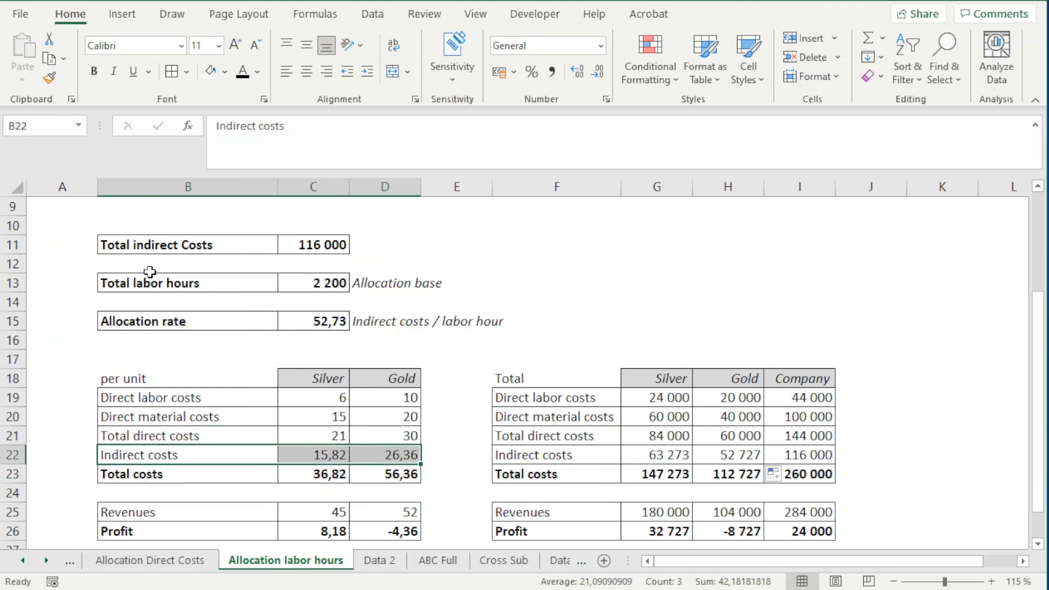
drag(166, 280, 338, 284)
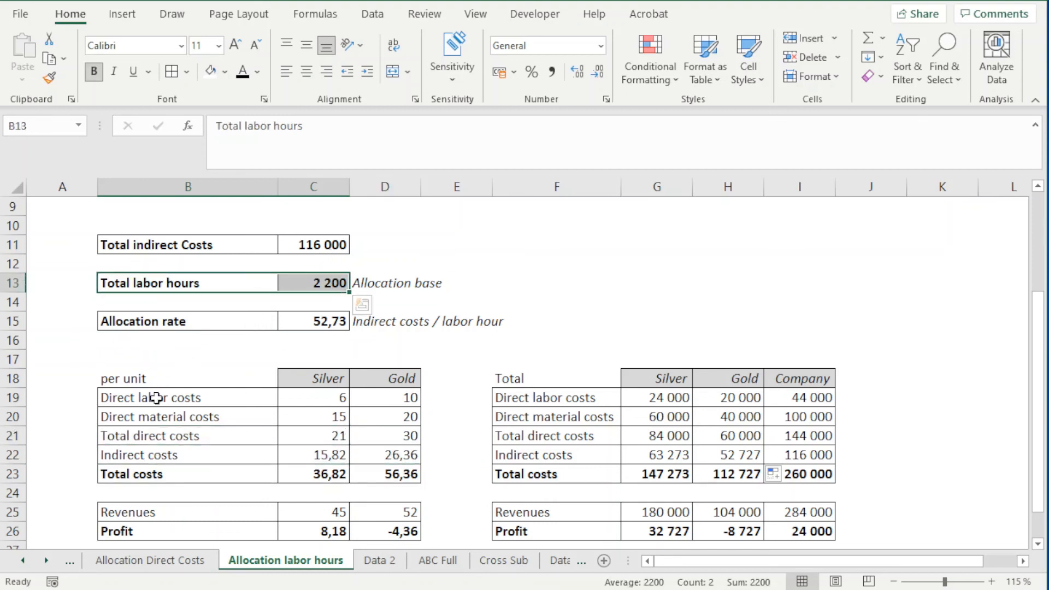
Step: Return to the Allocation Direct Costs sheet and examine its total direct costs allocation base in row 13
click(137, 568)
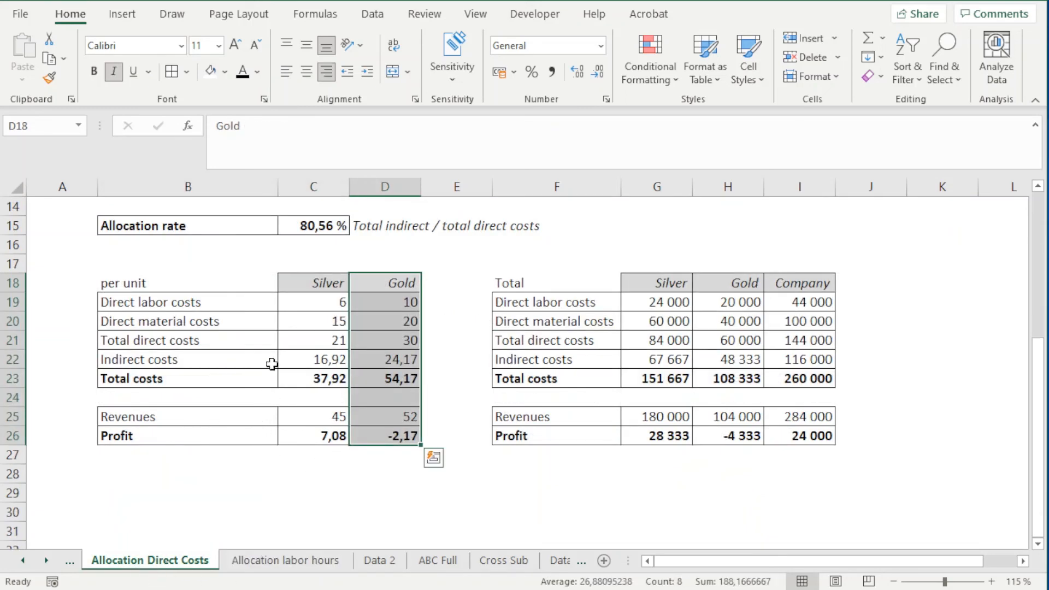
scroll(196, 452, up, 1)
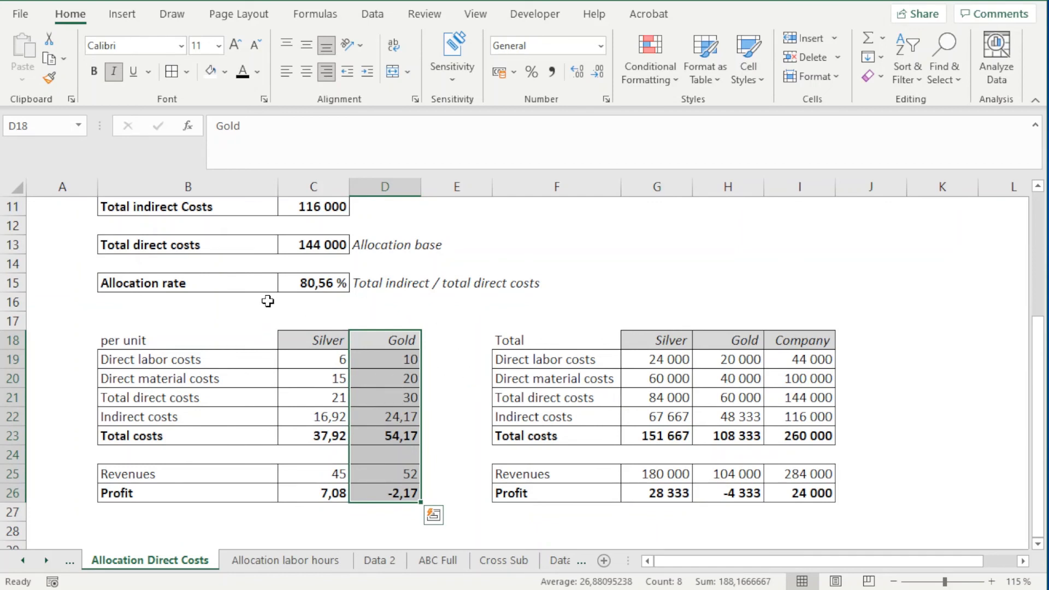
drag(145, 250, 344, 239)
click(404, 245)
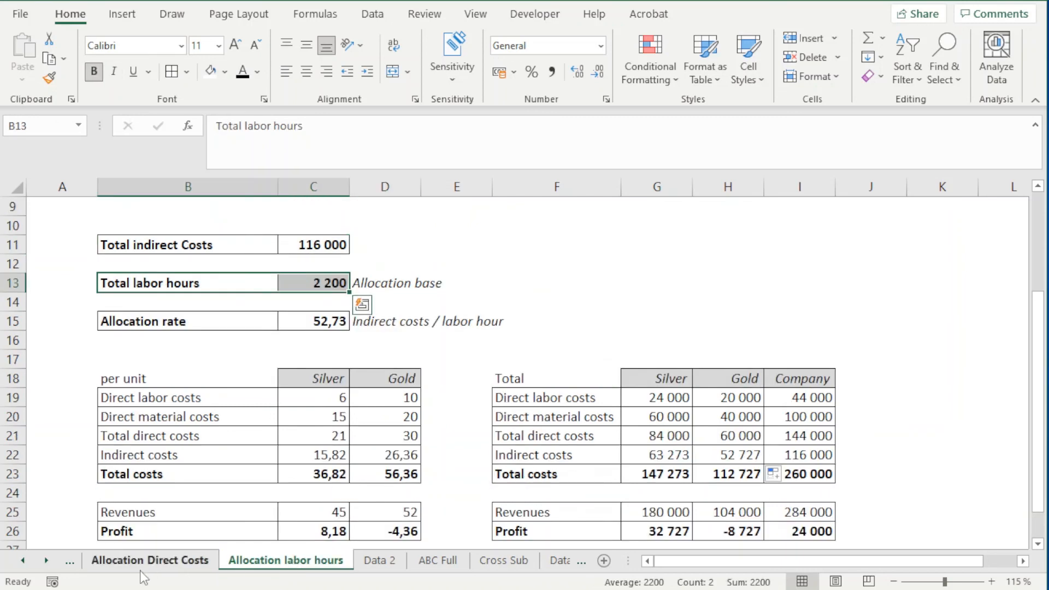
Step: Open the Contents sheet and select item 3, Activity Based Costing - All costs are allocated to the products, in B7
click(23, 560)
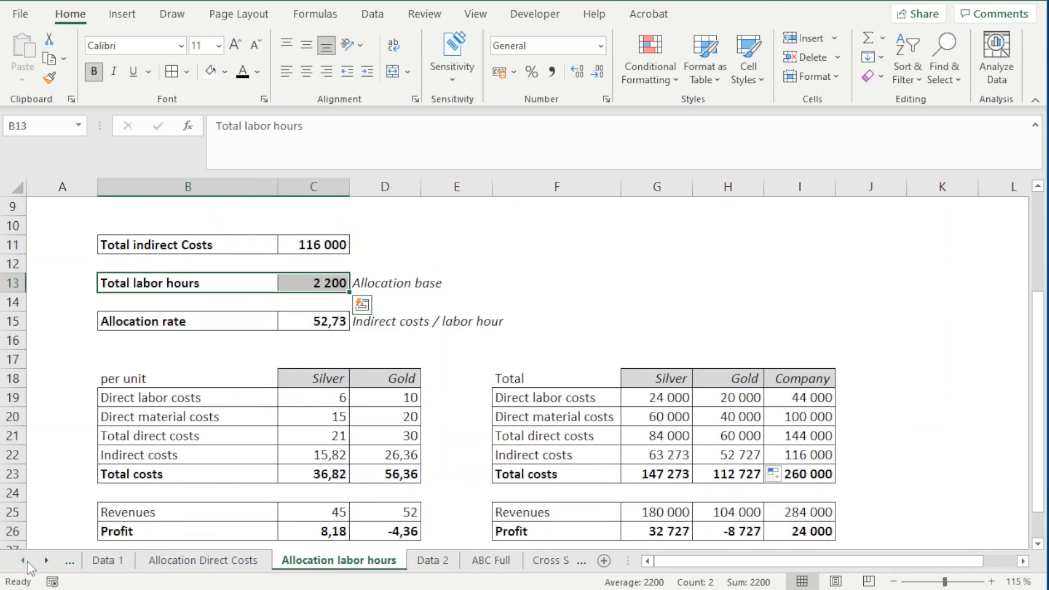
click(23, 561)
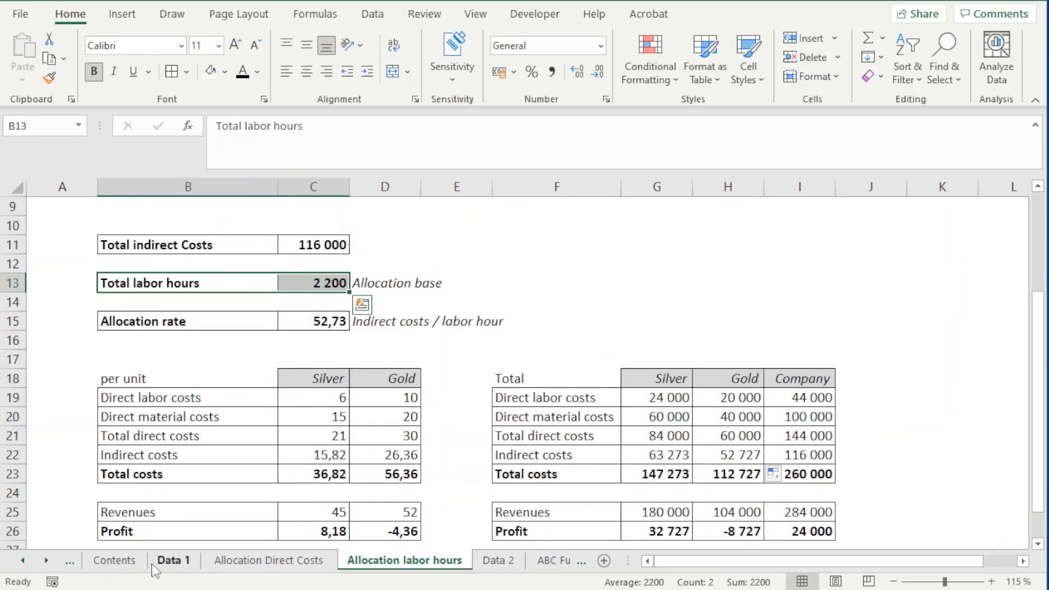
click(129, 566)
click(64, 399)
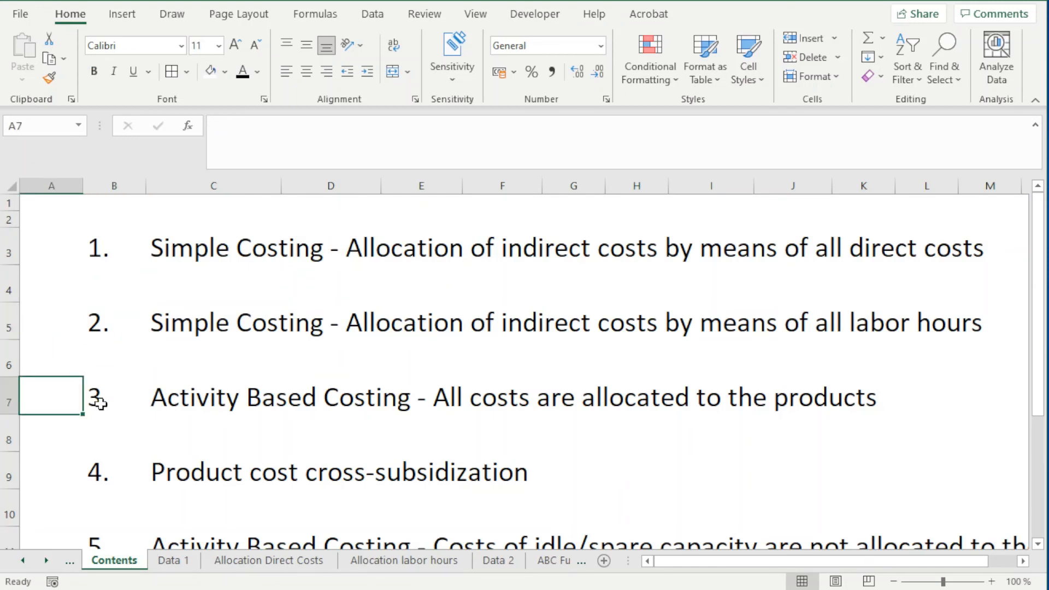
click(132, 411)
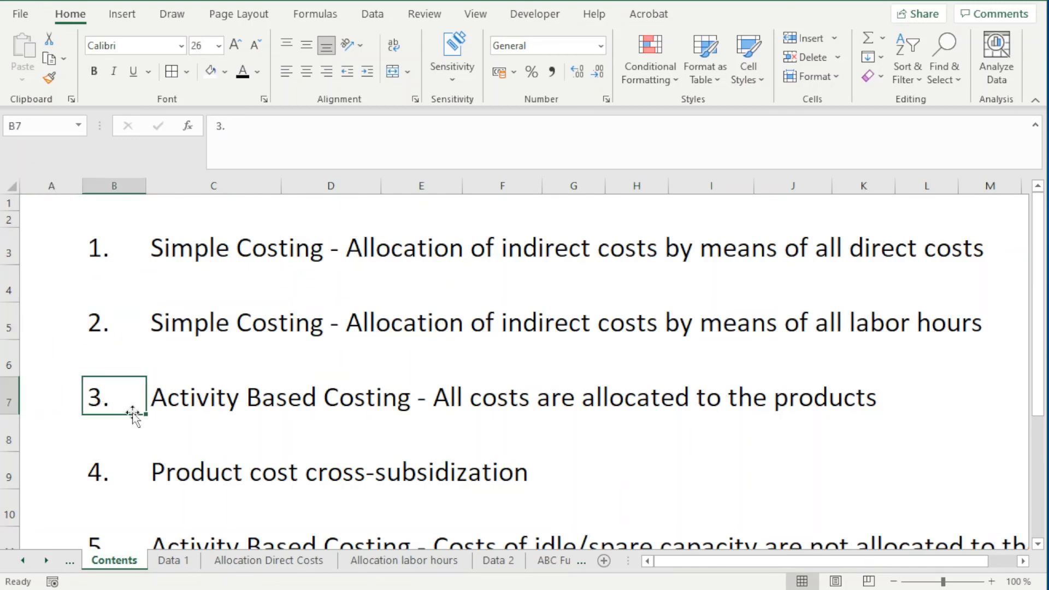